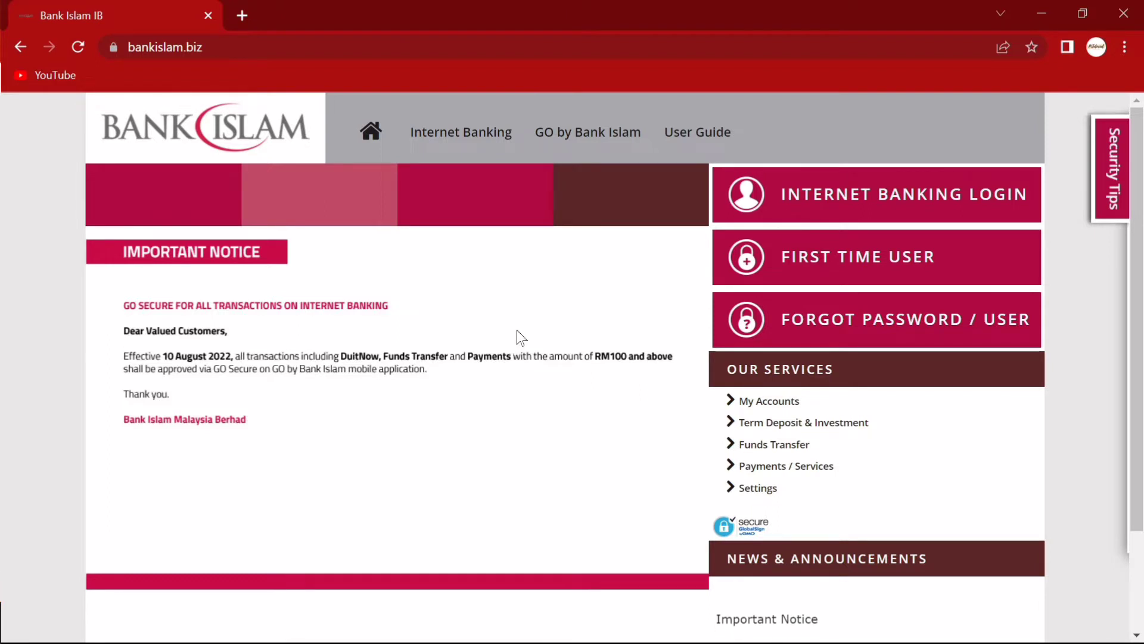
- Open the internet banking login page and submit the user ID
left_click(783, 199)
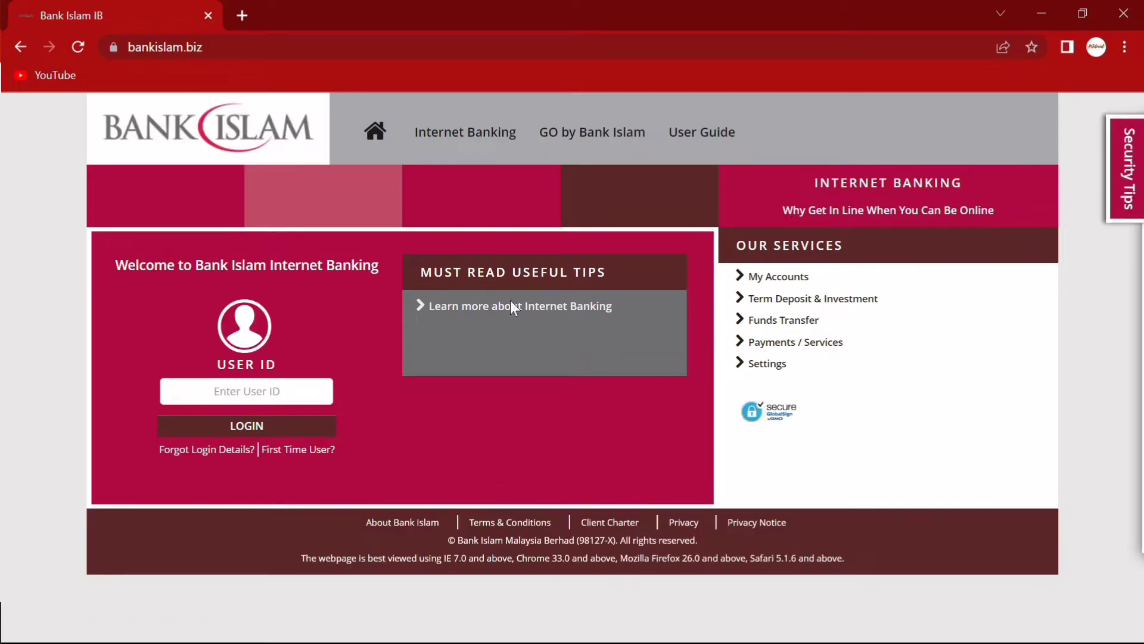
left_click(305, 388)
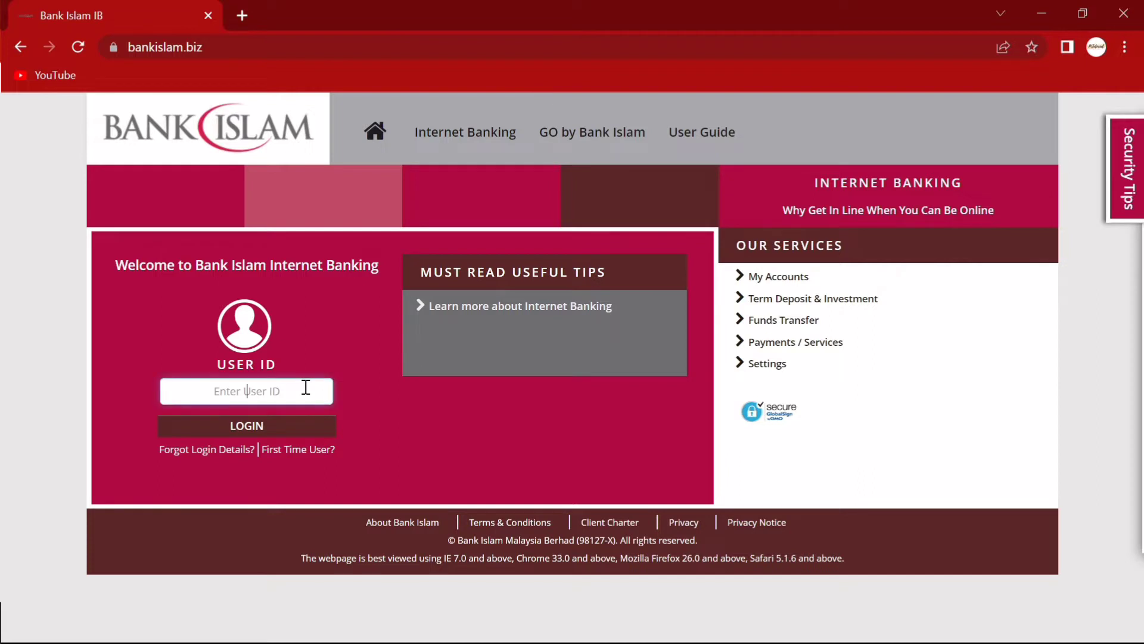
type("pitutorial")
key("Return")
- Enter the account password and log in to internet banking
left_click(204, 526)
left_click(266, 496)
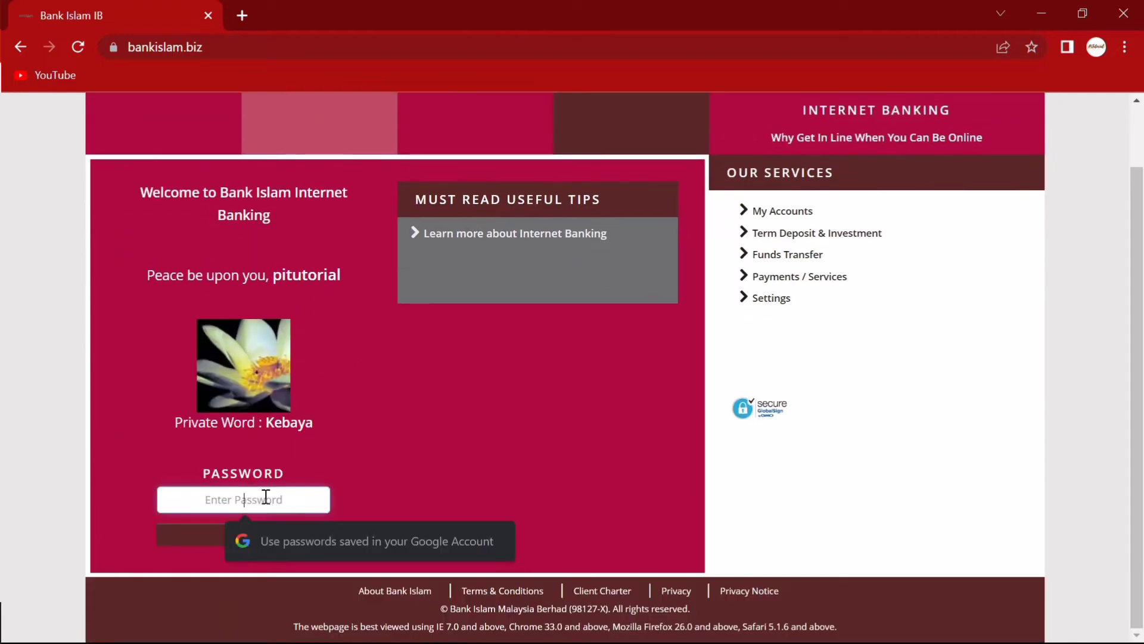
type("•••••••")
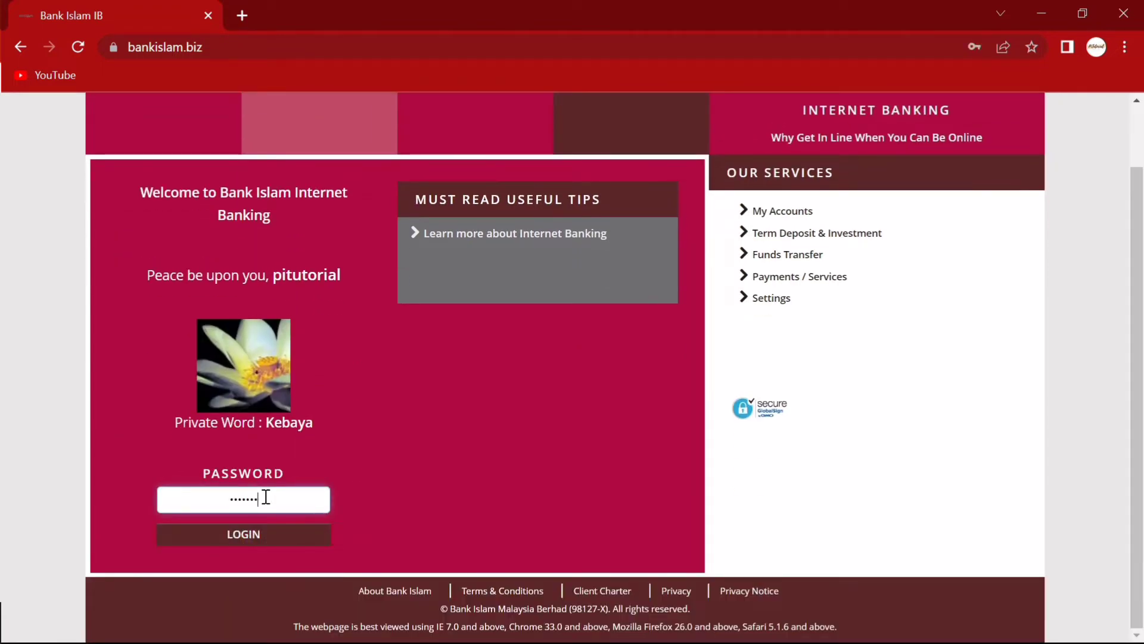
type("••••")
left_click(248, 532)
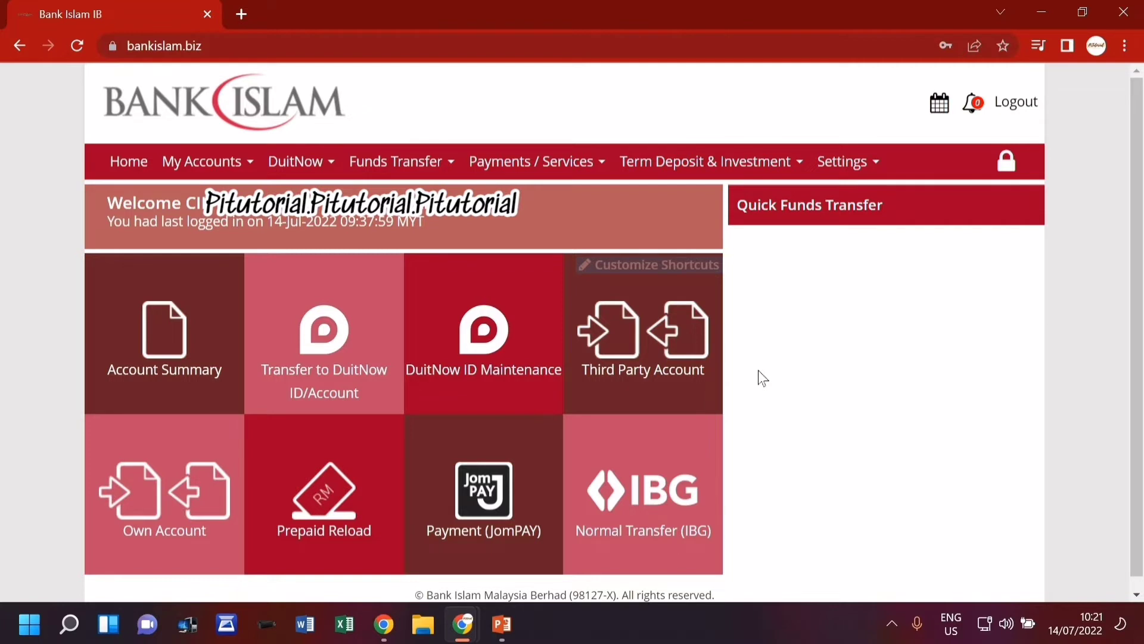
- Start a transfer to a DuitNow ID/Account and choose the savings account as the source account
scroll(758, 370, "down", 1)
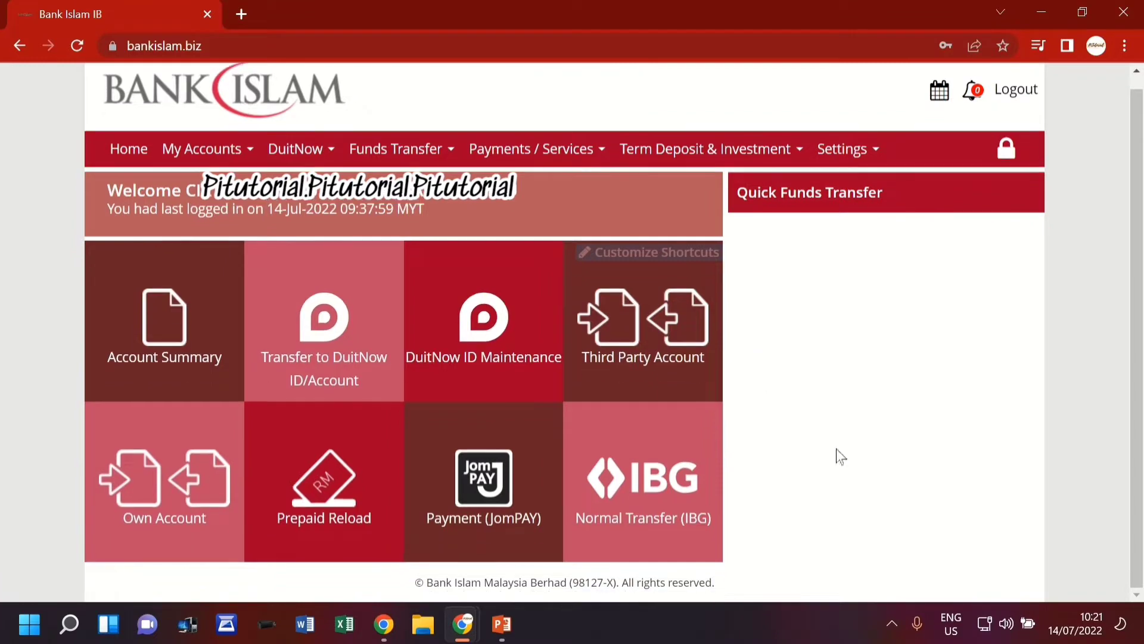
left_click(354, 360)
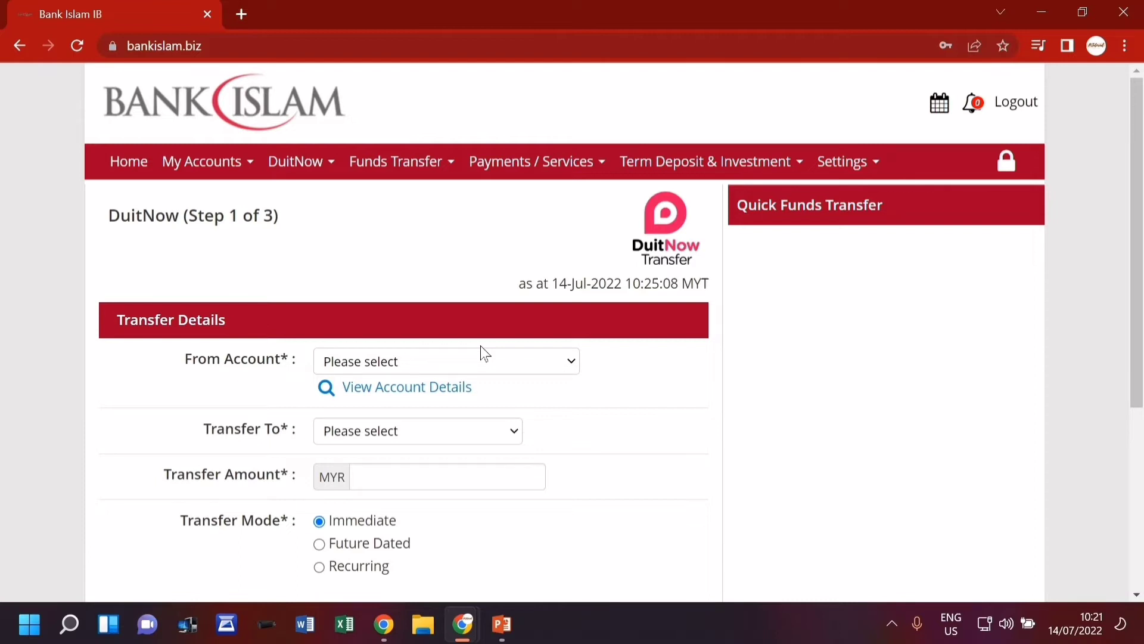
left_click(487, 359)
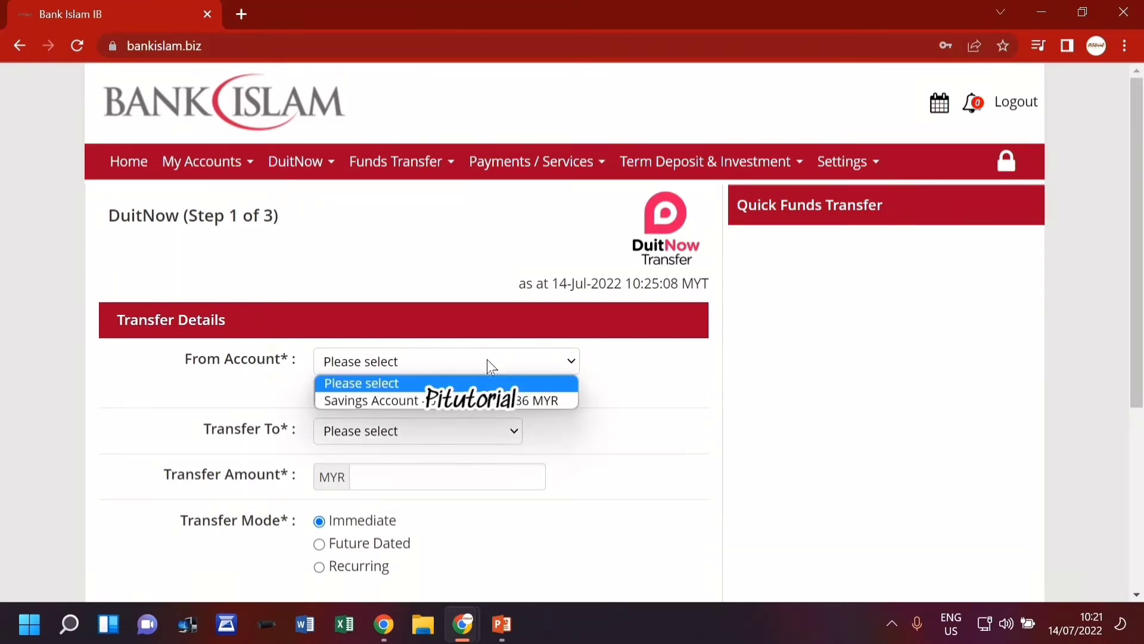
left_click(496, 400)
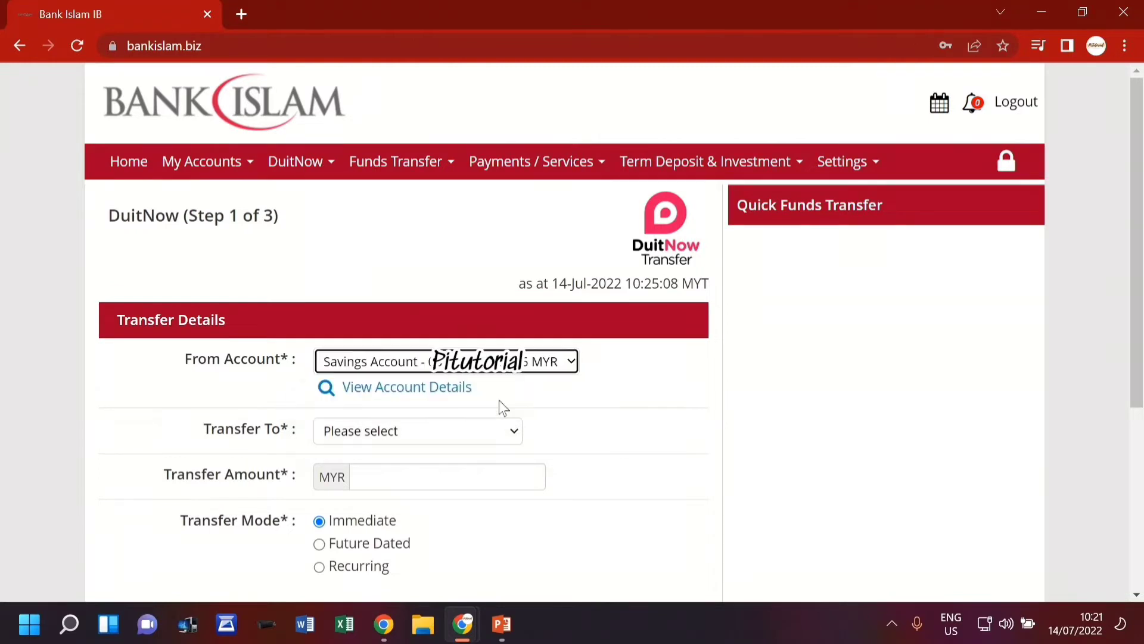
- Set the transfer destination to Account Number and the transfer type to Hire Purchase
scroll(499, 343, "down", 3)
left_click(459, 245)
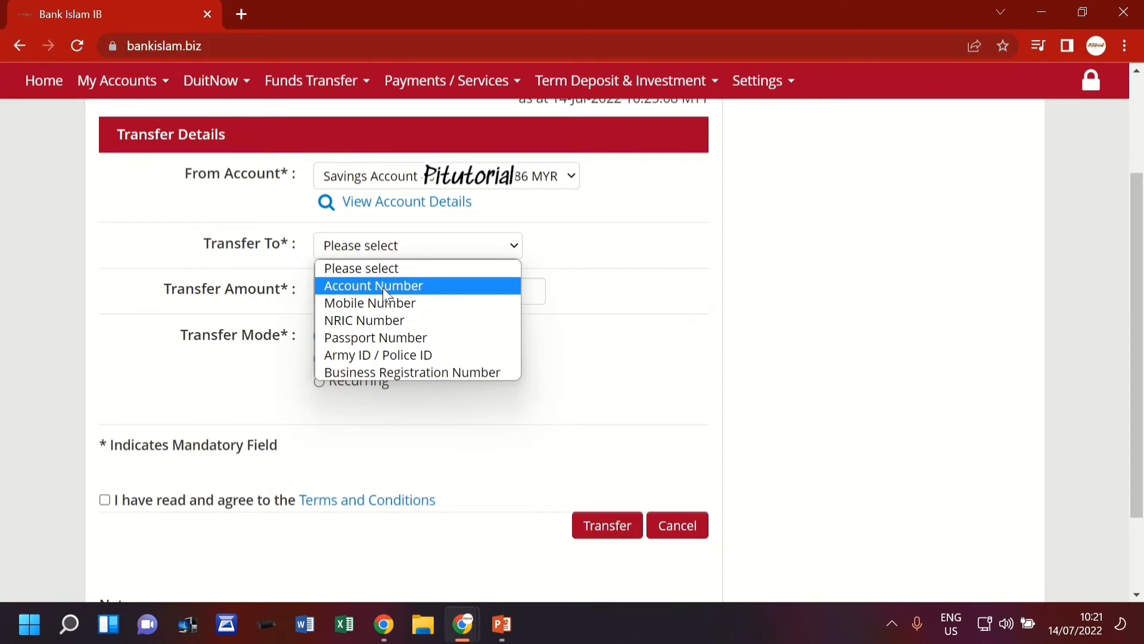
left_click(383, 288)
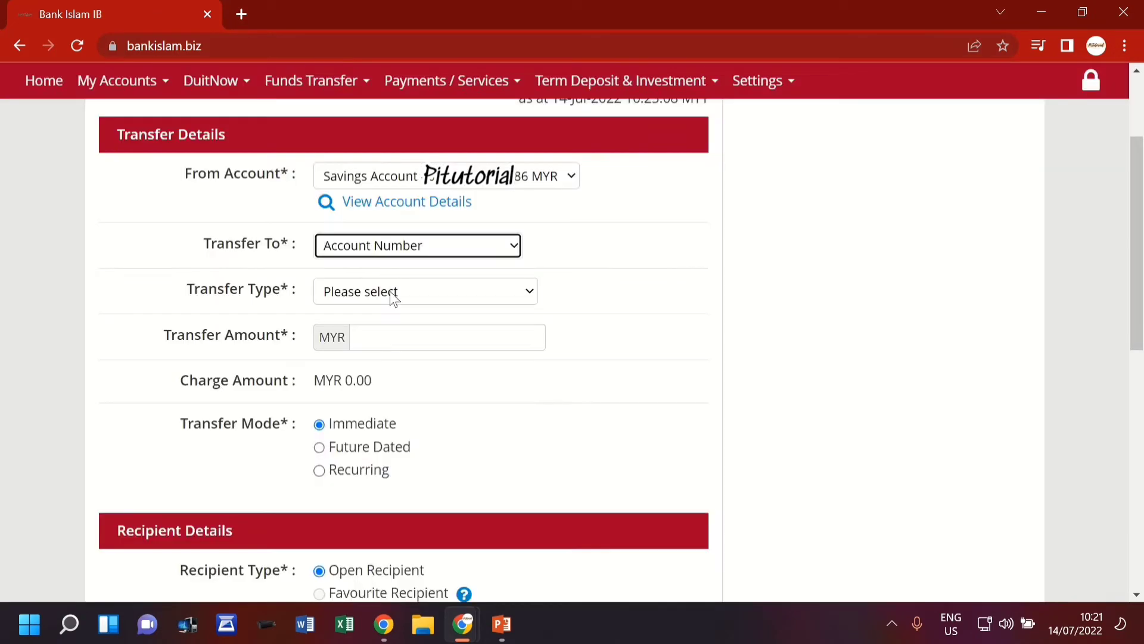
left_click(393, 297)
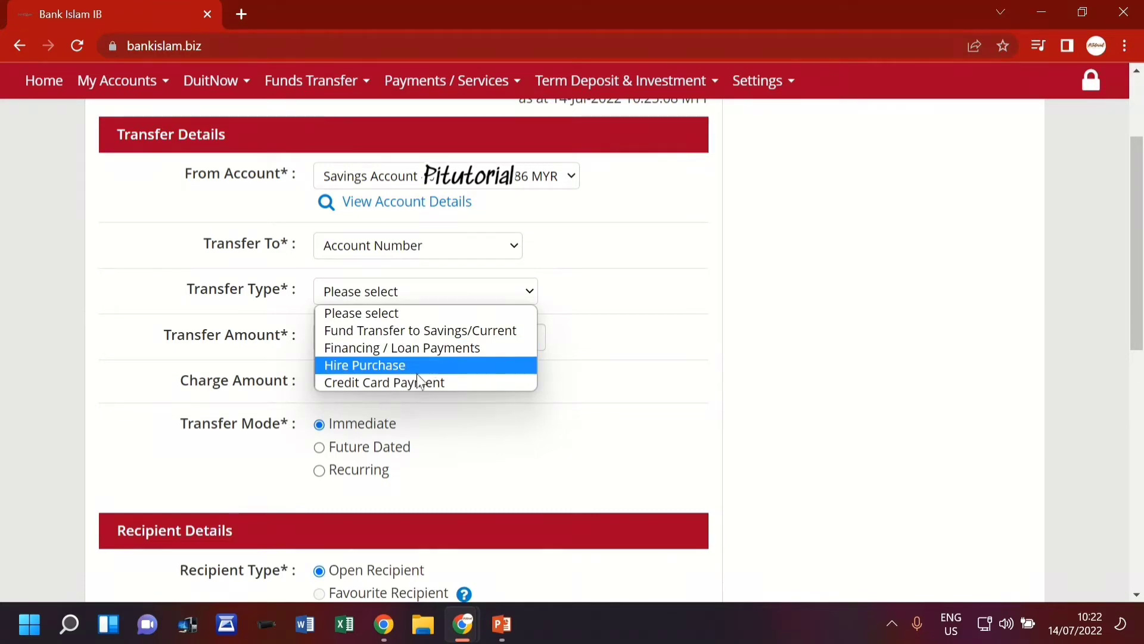
left_click(446, 360)
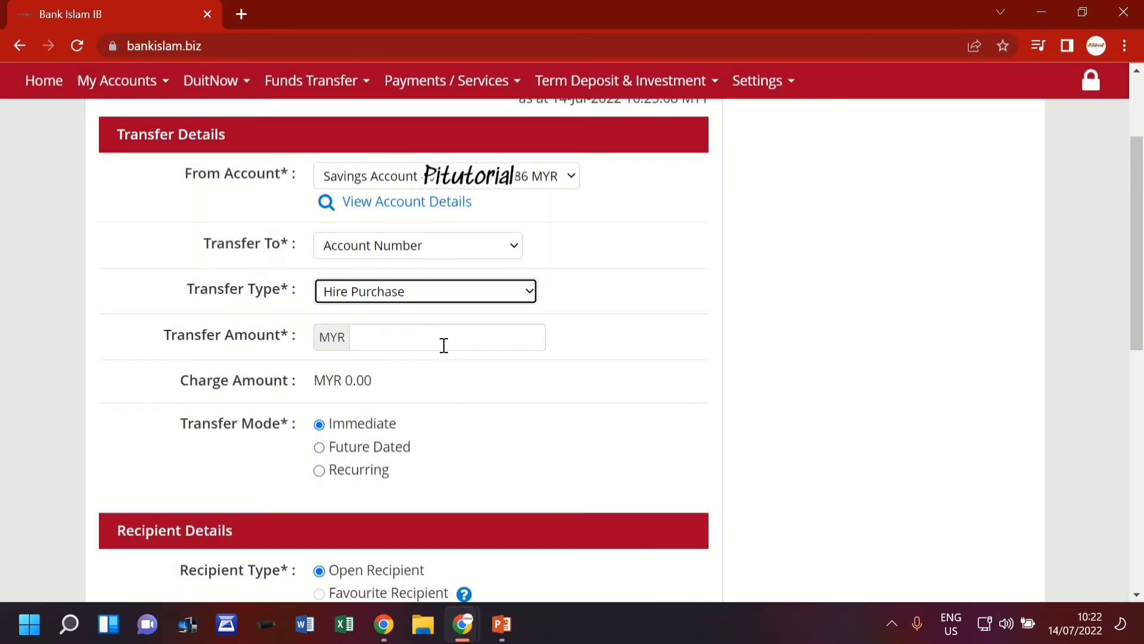
- Set the transfer amount to MYR 10
left_click(444, 346)
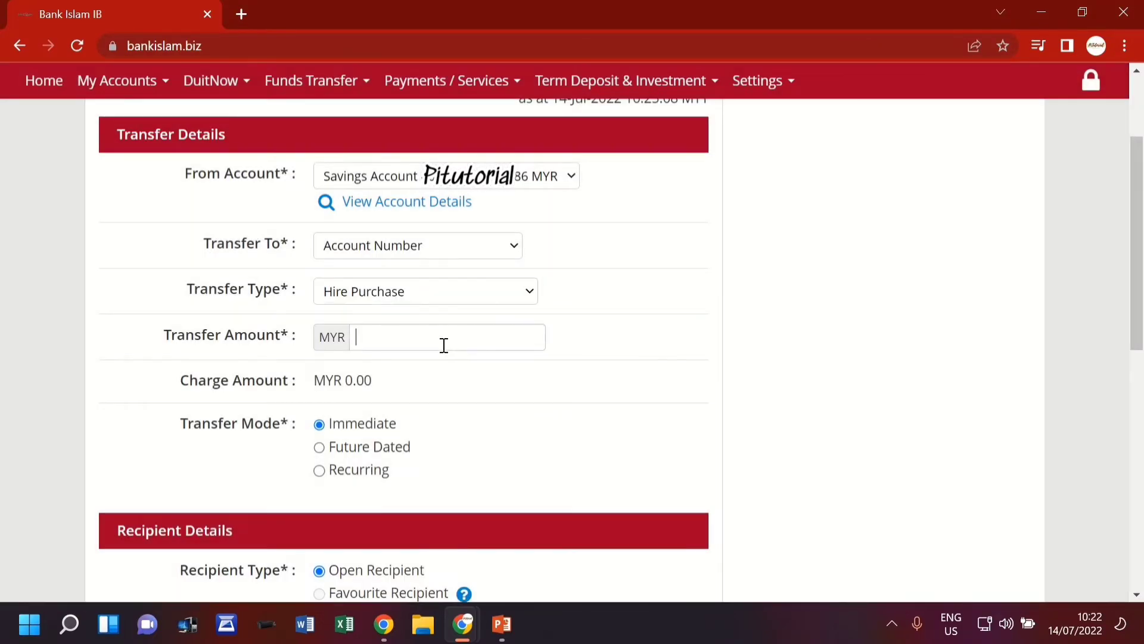
type("100.")
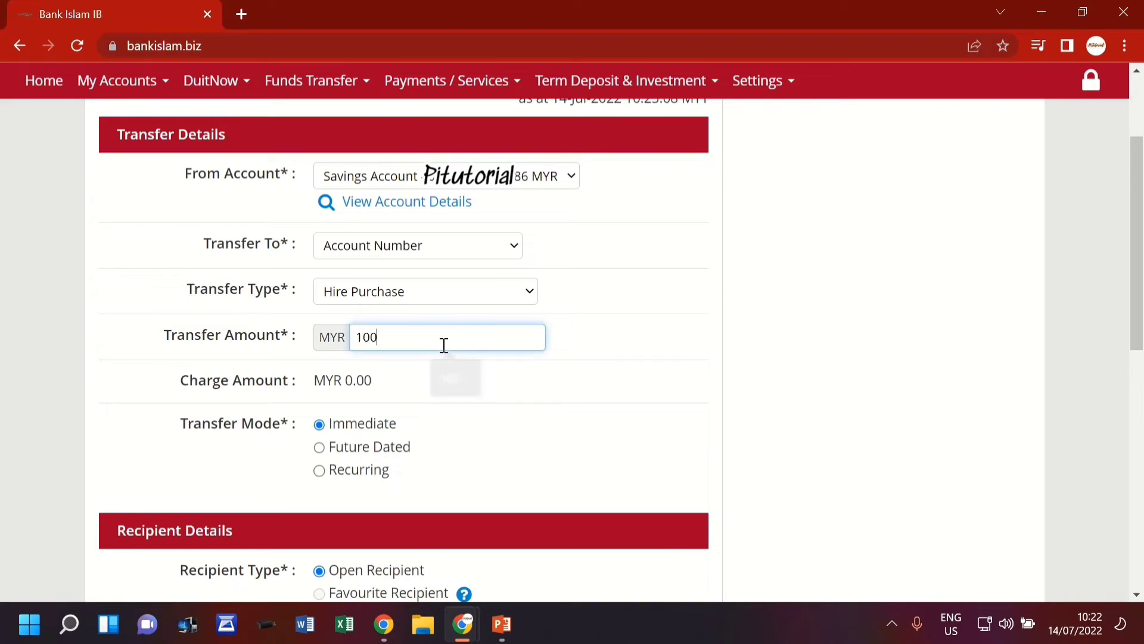
key("BackSpace")
key("BackSpace")
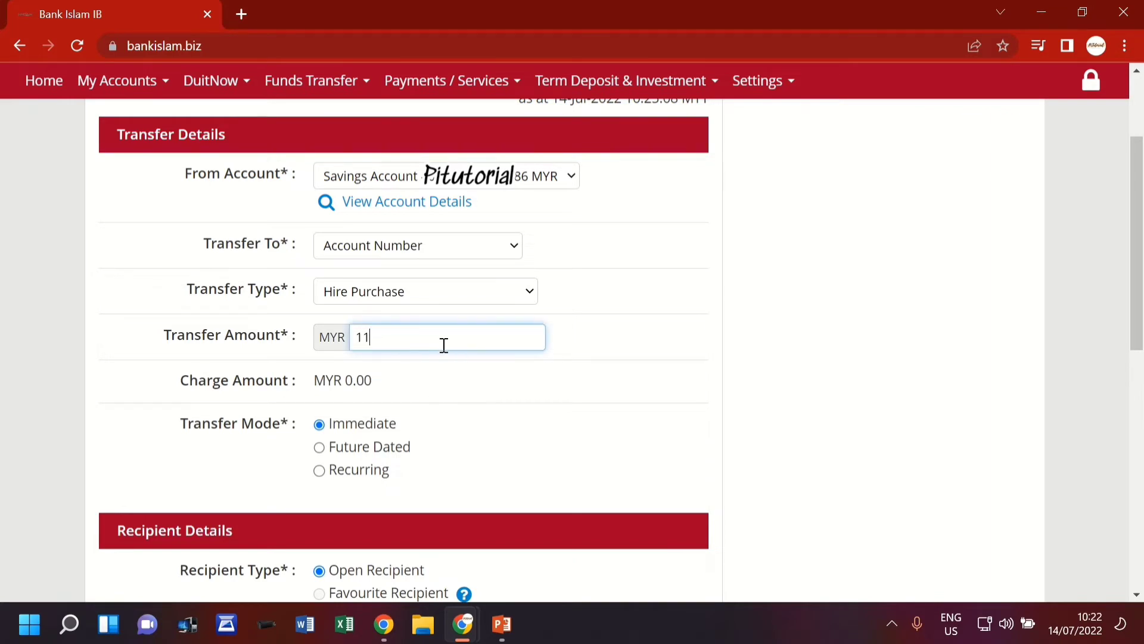
- Try the Future Dated transfer mode and a Recurring monthly transfer on date 3
scroll(556, 373, "down", 5)
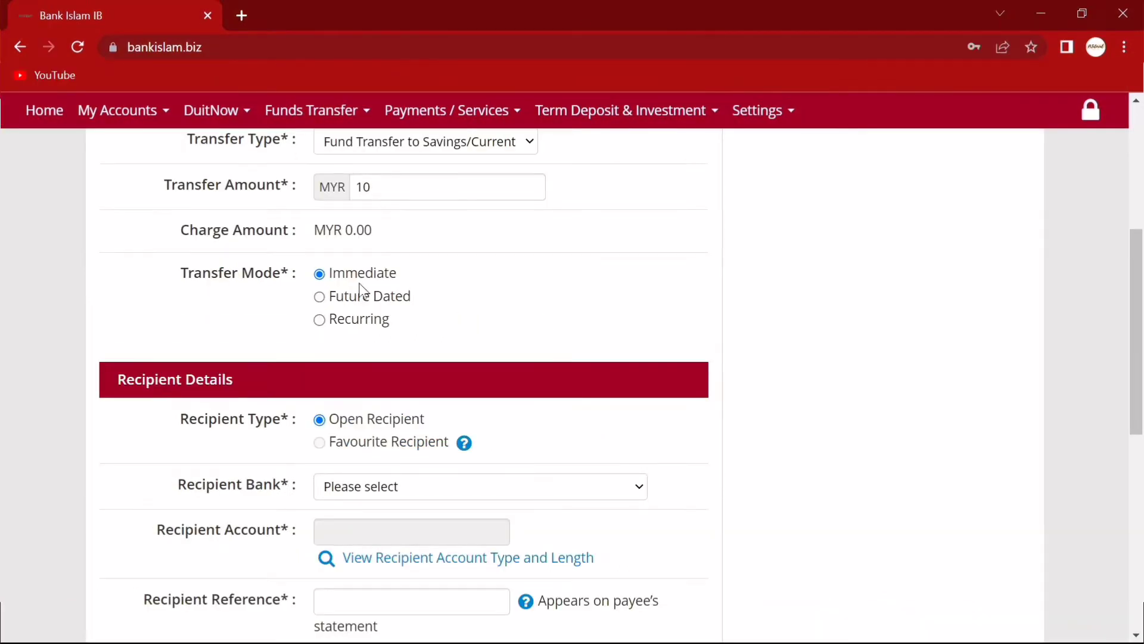
left_click(320, 300)
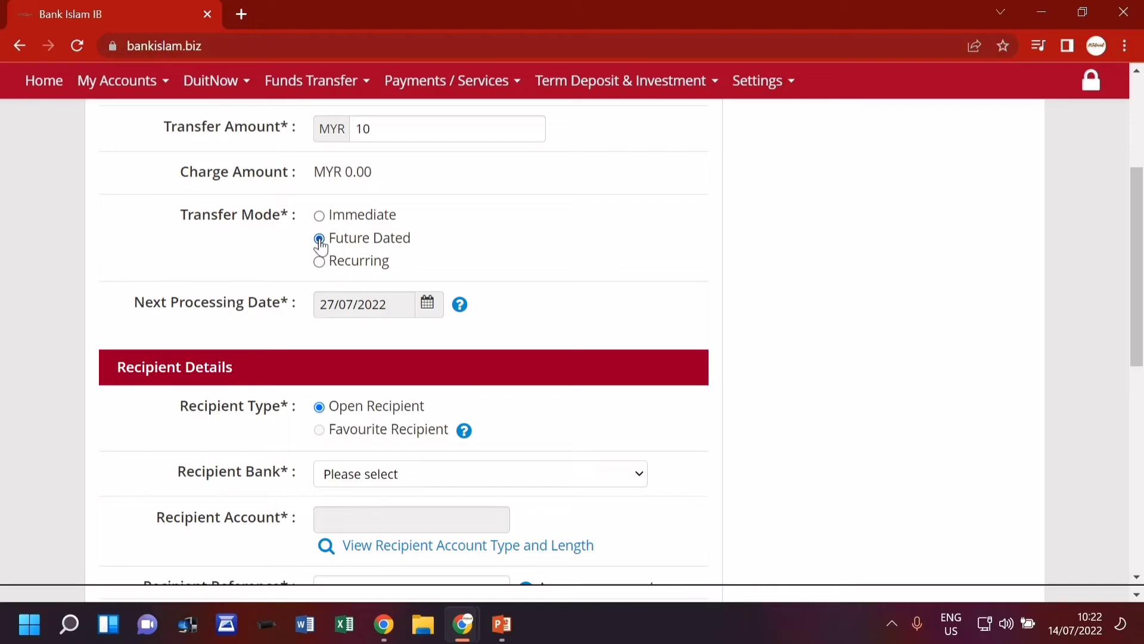
left_click(320, 263)
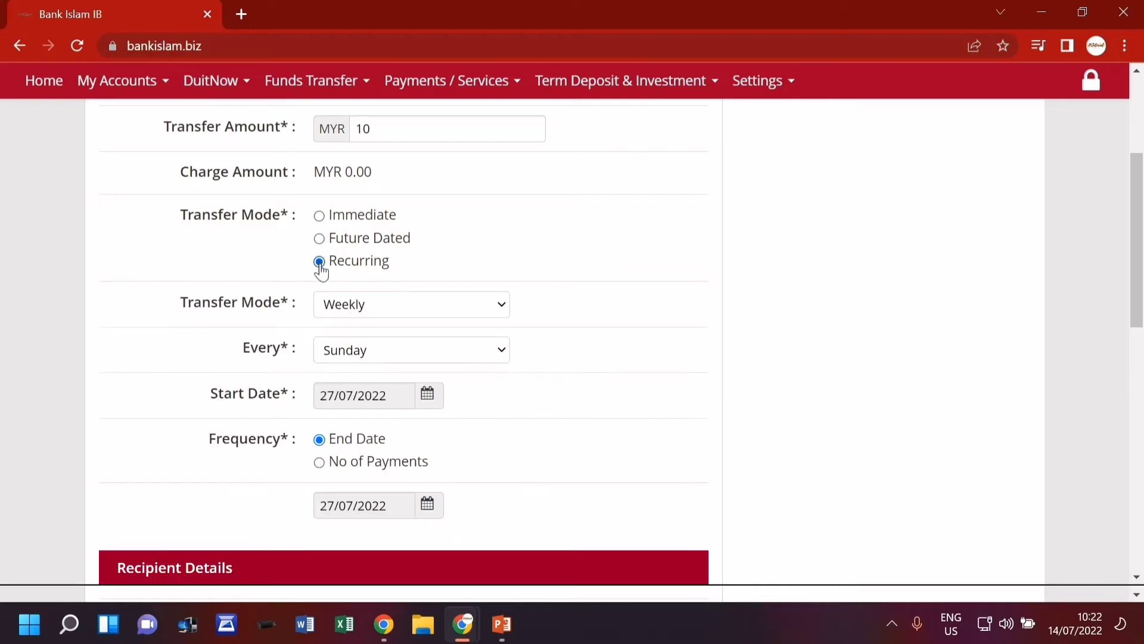
left_click(432, 307)
left_click(424, 366)
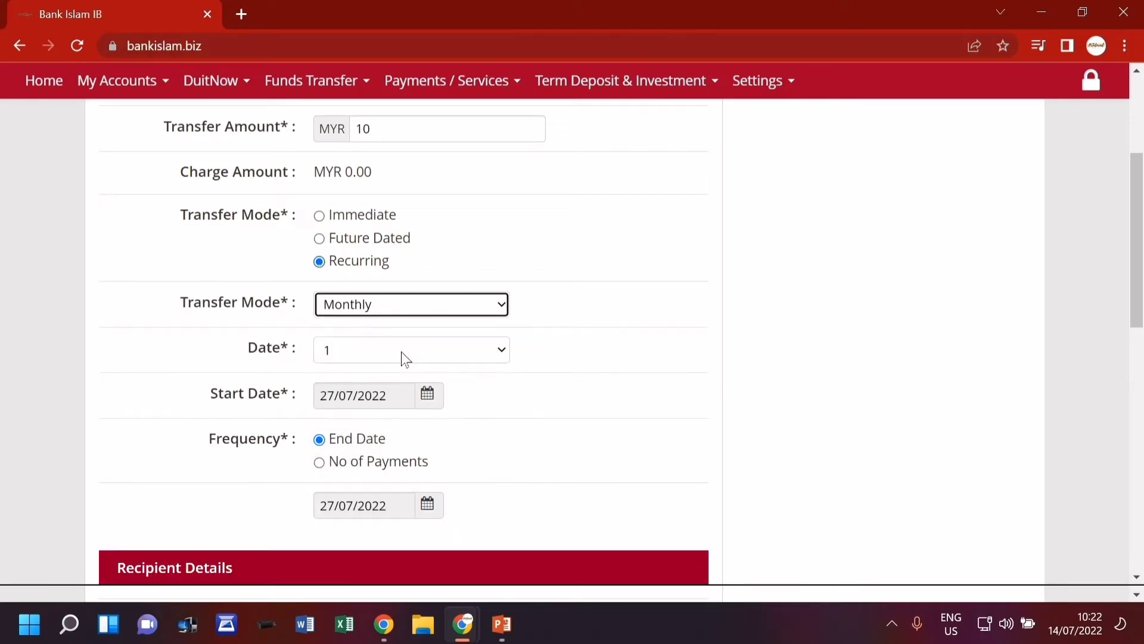
left_click(402, 352)
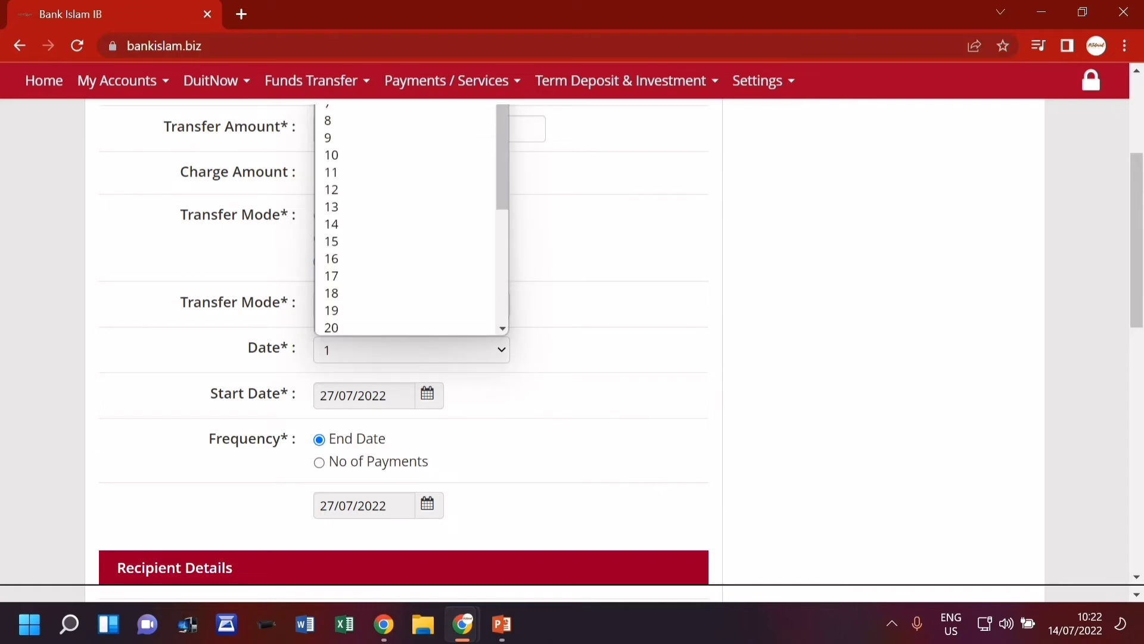
scroll(317, 225, "up", 4)
left_click(316, 225)
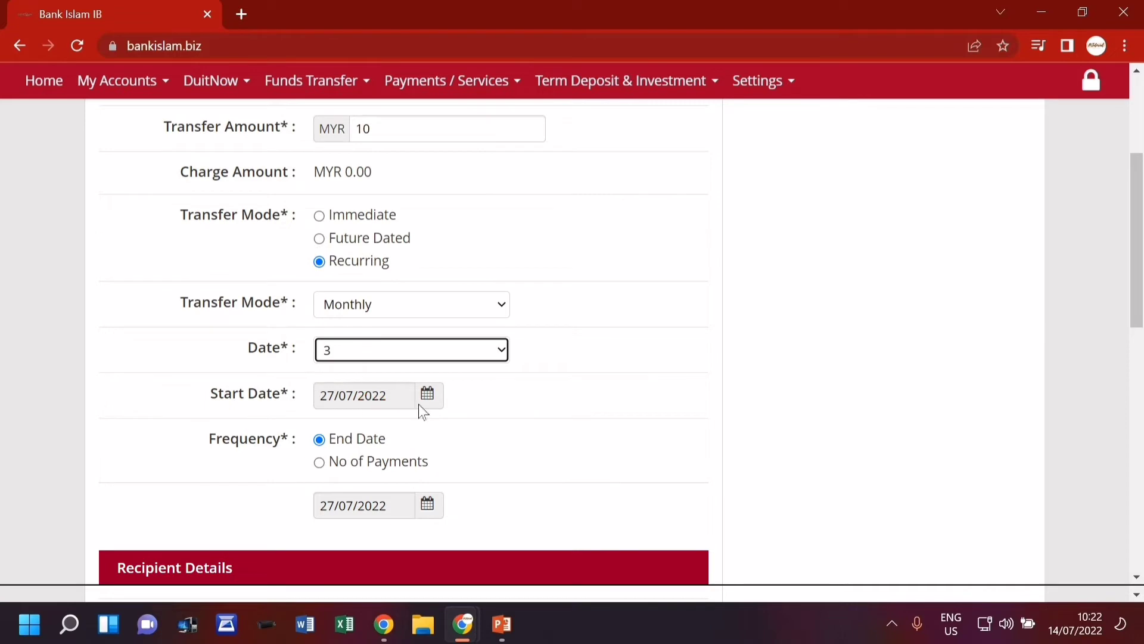
- Change the recurring monthly date to 1 and return the transfer mode to Immediate
left_click(411, 350)
scroll(334, 209, "up", 4)
left_click(334, 121)
left_click(623, 357)
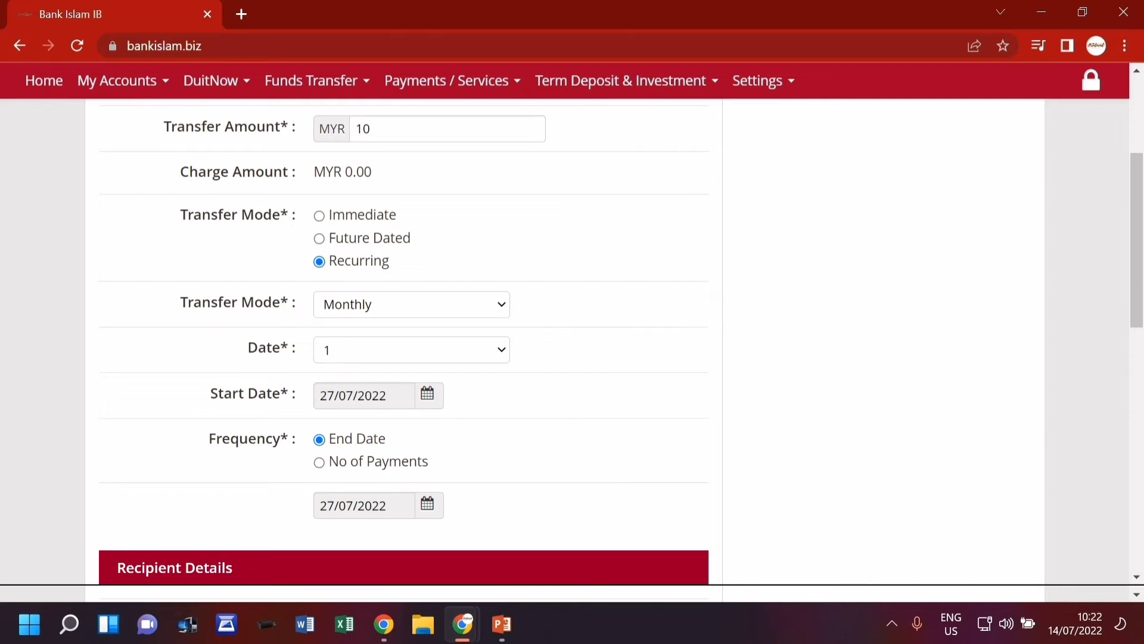
scroll(320, 166, "down", 1)
left_click(319, 156)
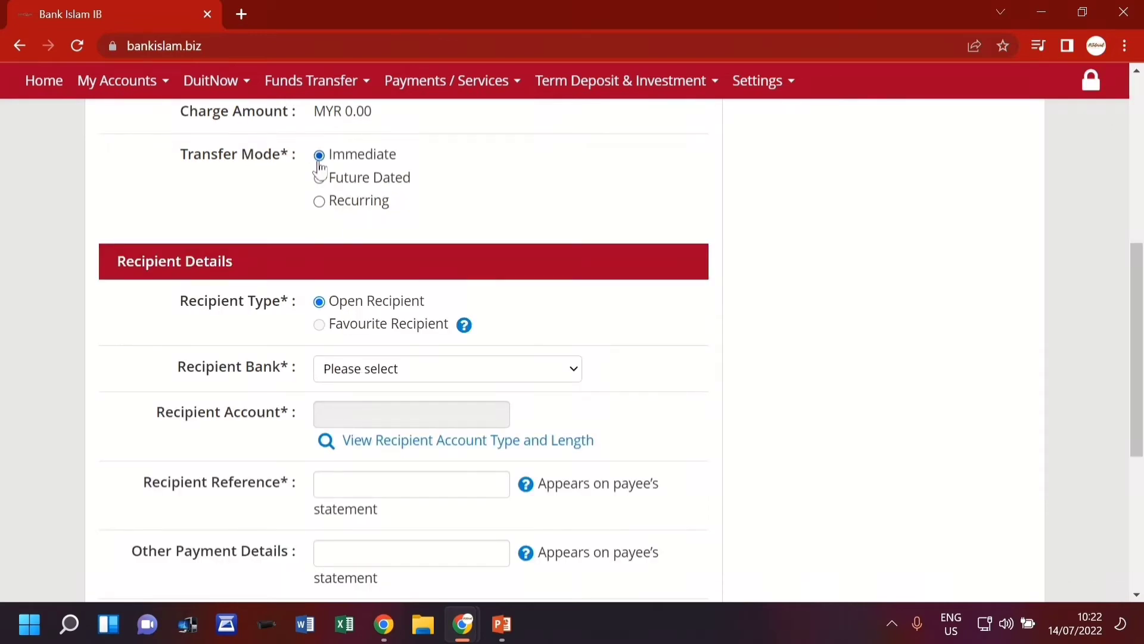
- Select Public Bank Berhad as the recipient bank and enter the recipient's account number
scroll(672, 327, "down", 2)
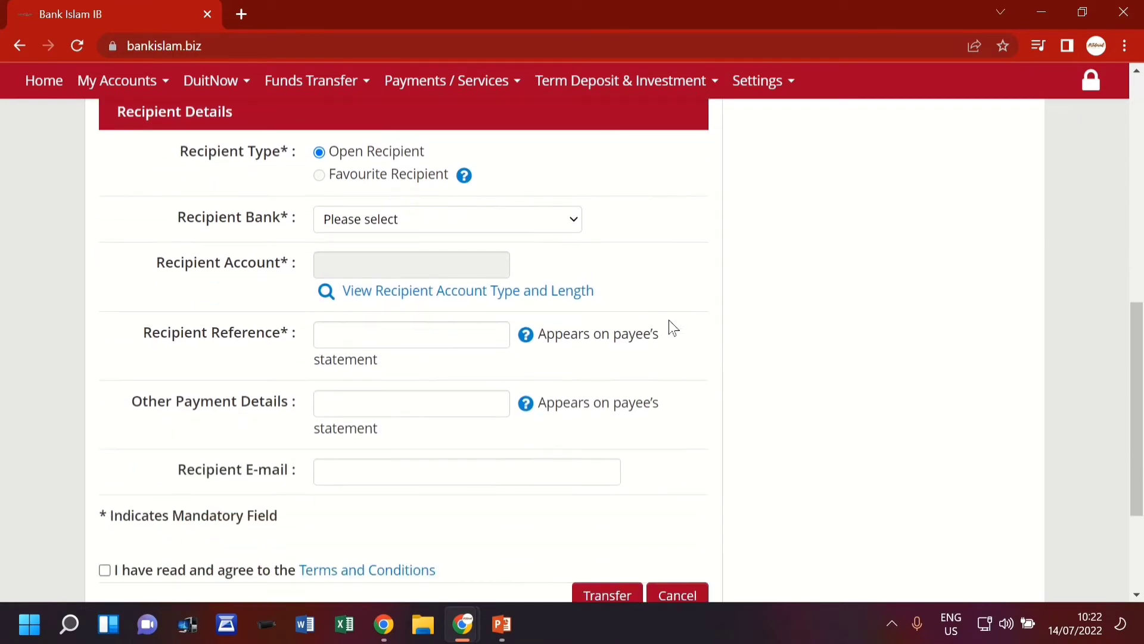
left_click(361, 233)
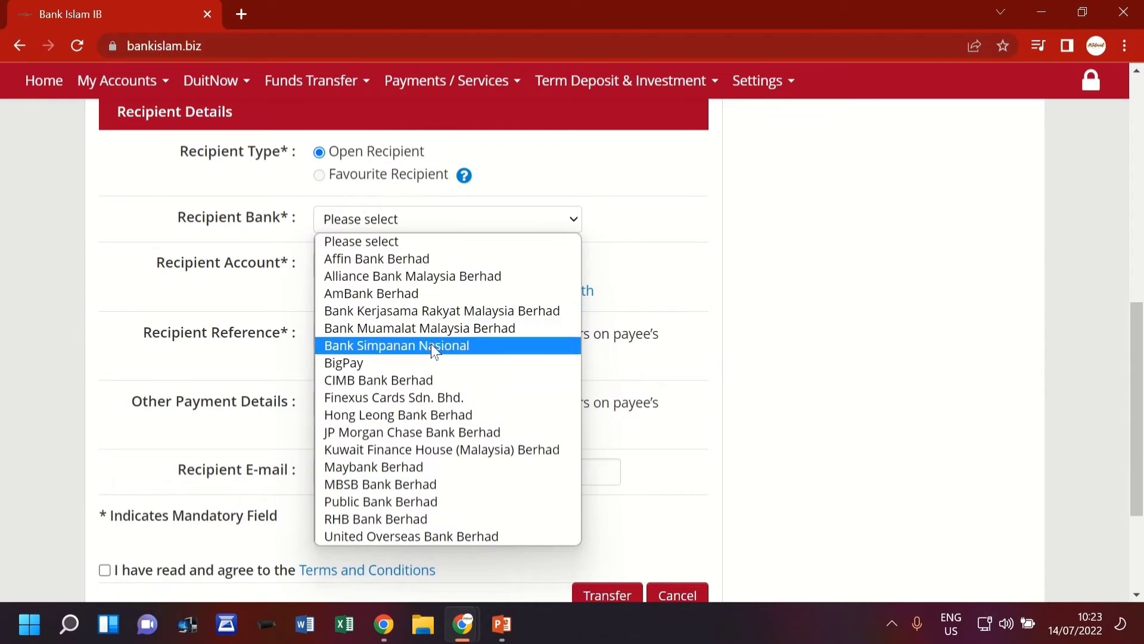
left_click(434, 503)
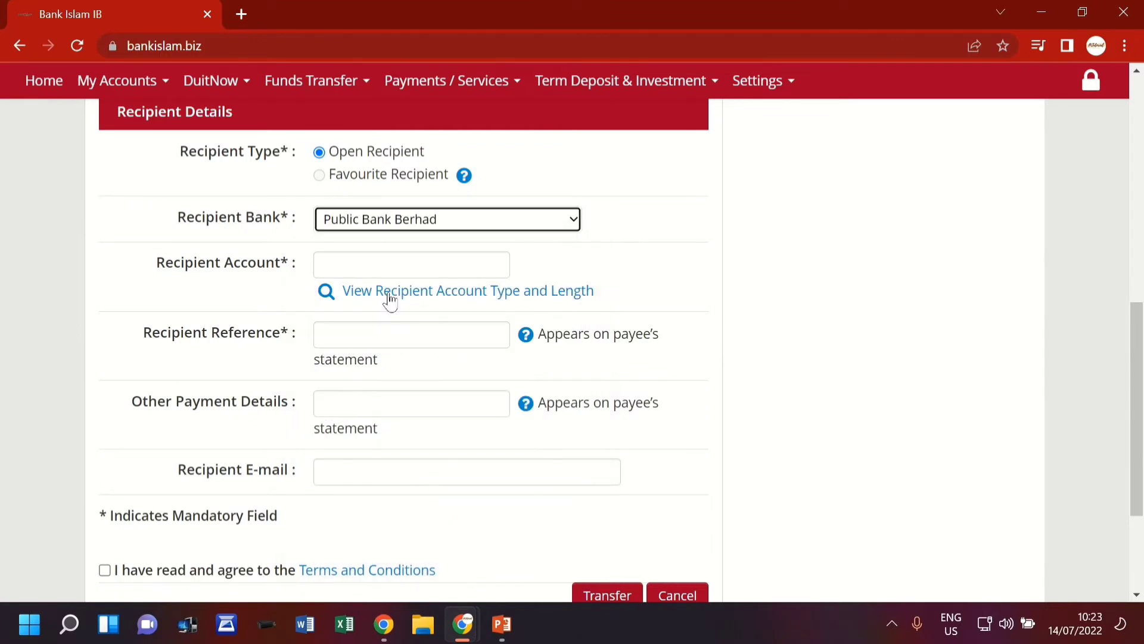
left_click(381, 262)
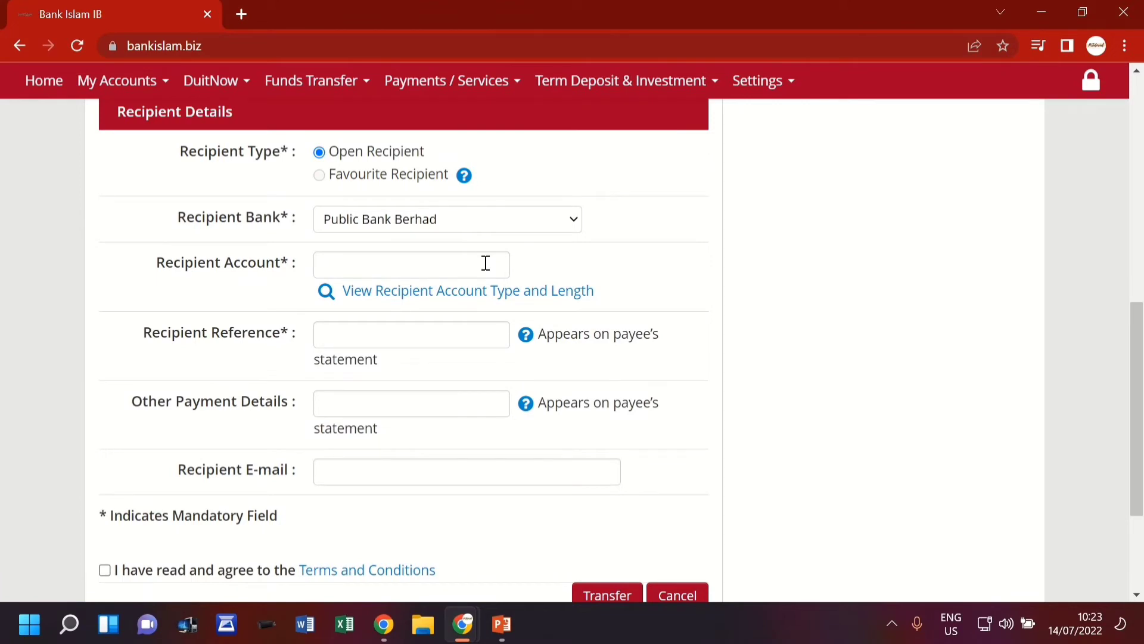
type("87")
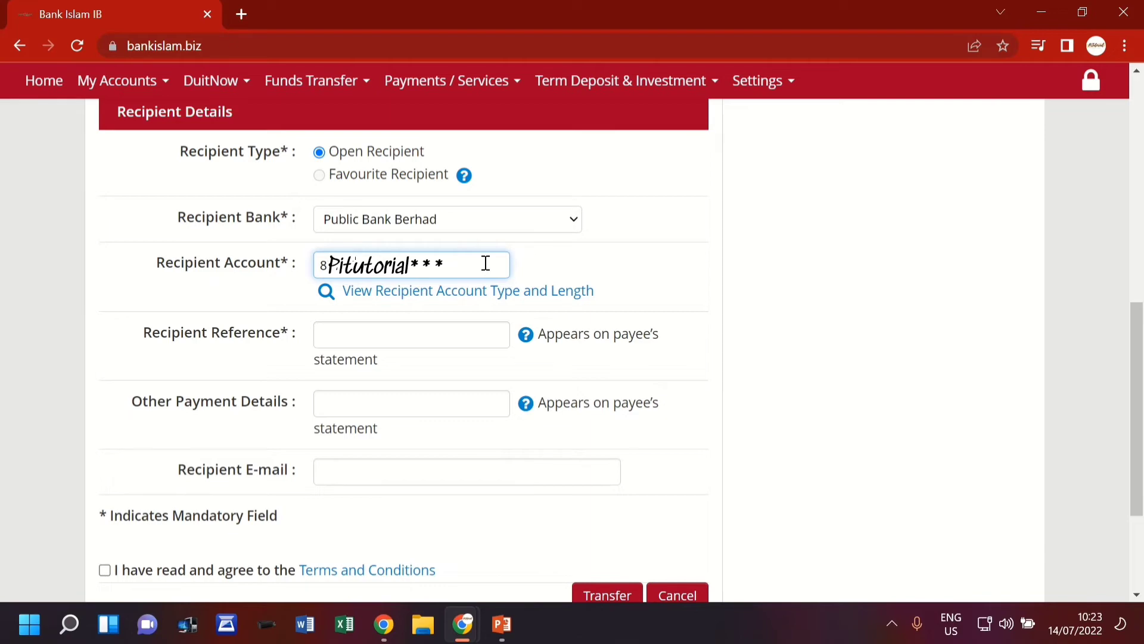
- Enter "bayaran kereta" as the recipient reference
left_click(418, 341)
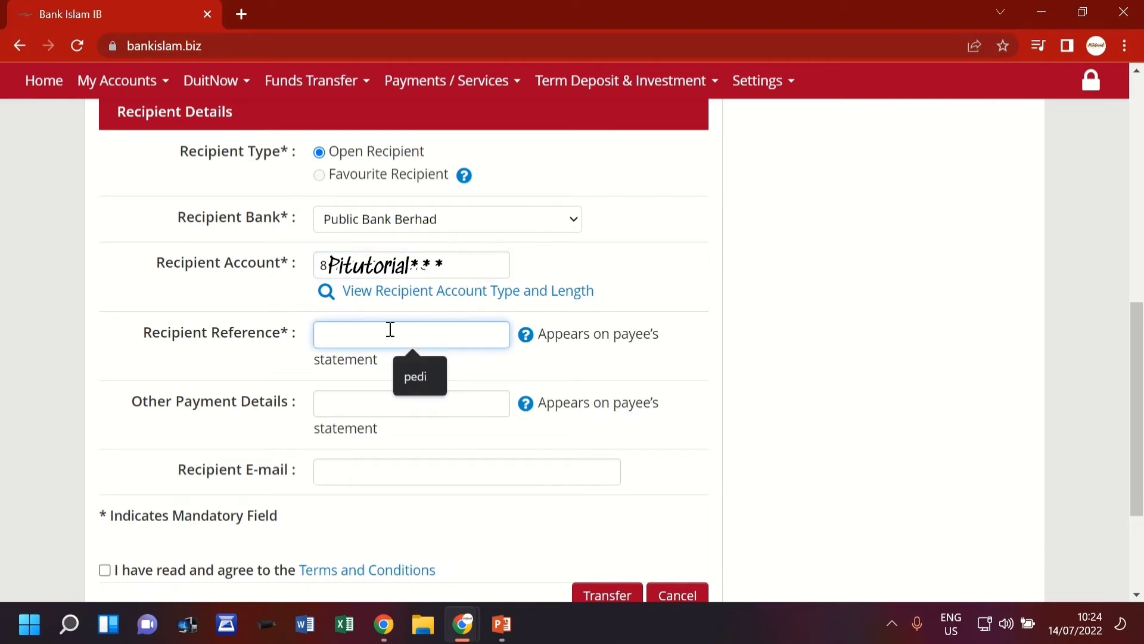
type("bayaran keter")
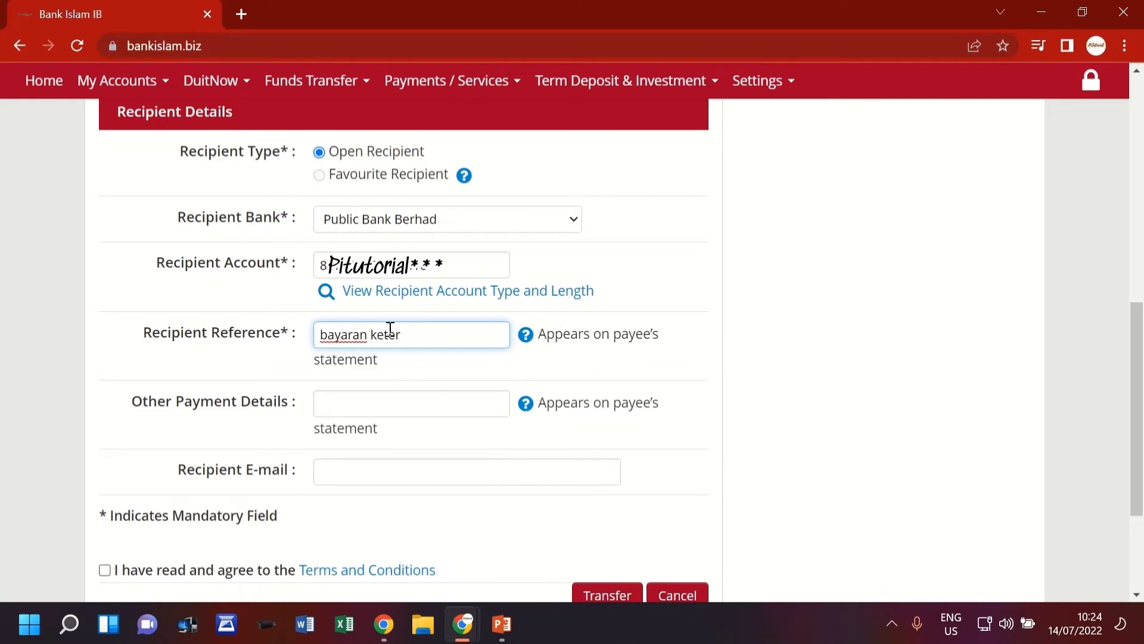
key("BackSpace")
key("BackSpace")
key("BackSpace")
type("reta")
- Agree to the terms and conditions and submit the transfer for verification
scroll(267, 433, "down", 2)
left_click(102, 424)
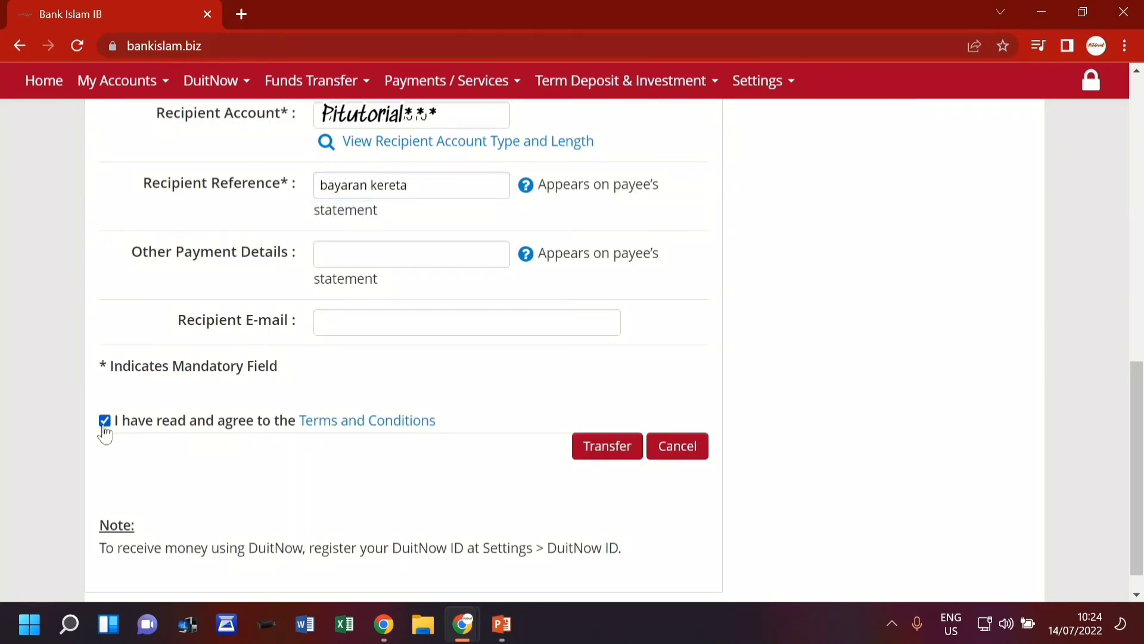
left_click(604, 442)
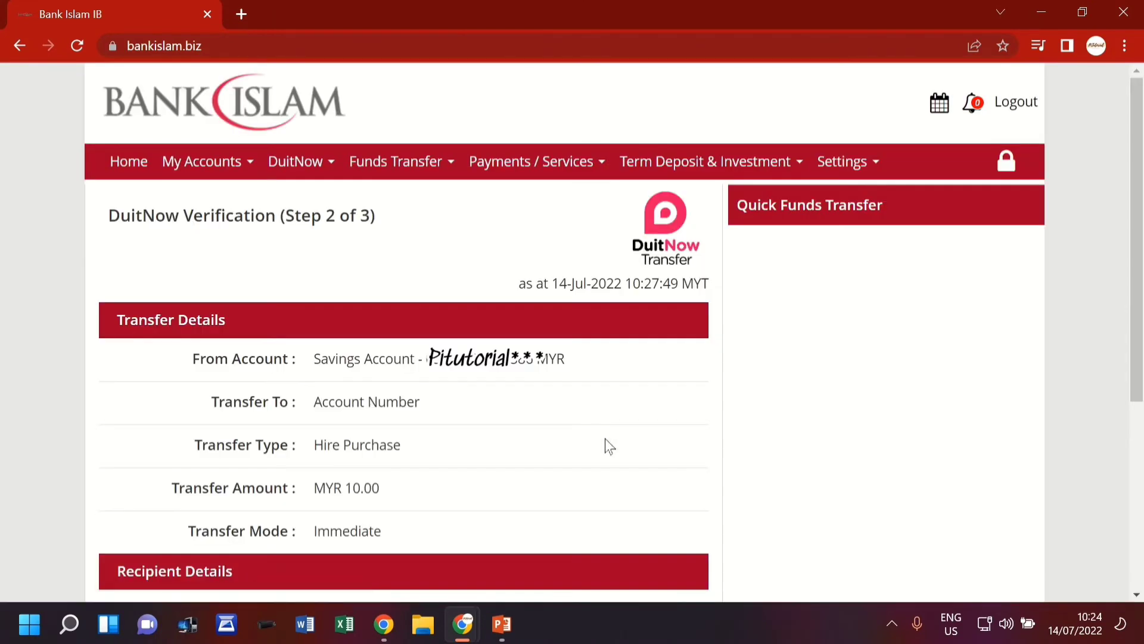
- Review the transfer and recipient details on the DuitNow verification page
scroll(605, 443, "down", 2)
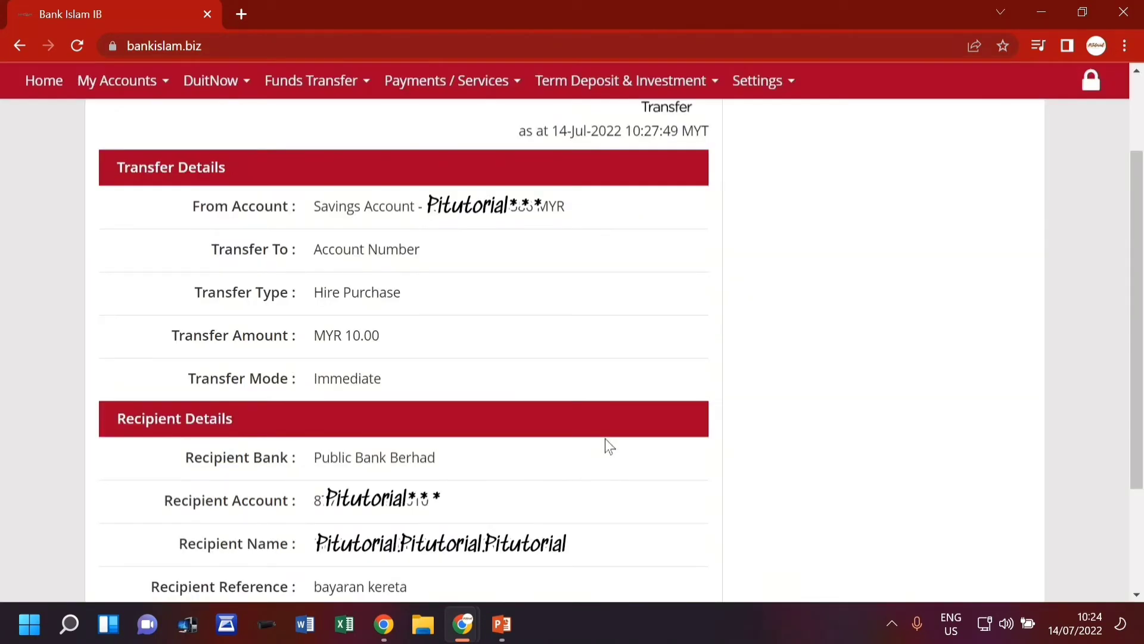
scroll(314, 238, "up", 1)
scroll(234, 392, "down", 3)
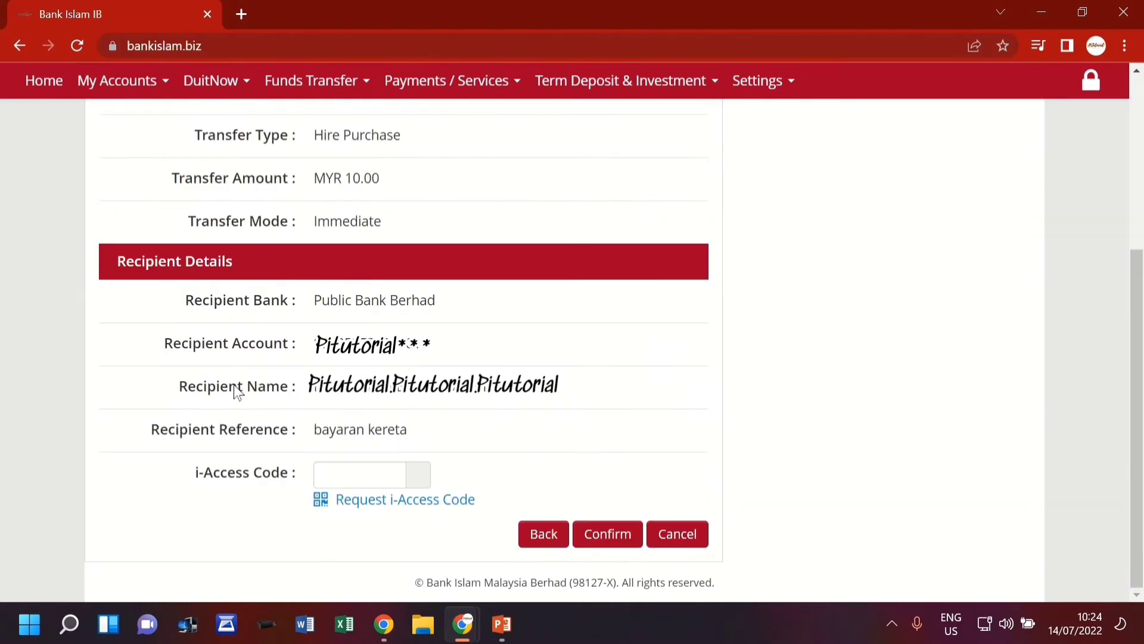
- Check the recipient name in the recipient details before authorising the transfer
left_click_drag(180, 387, 612, 391)
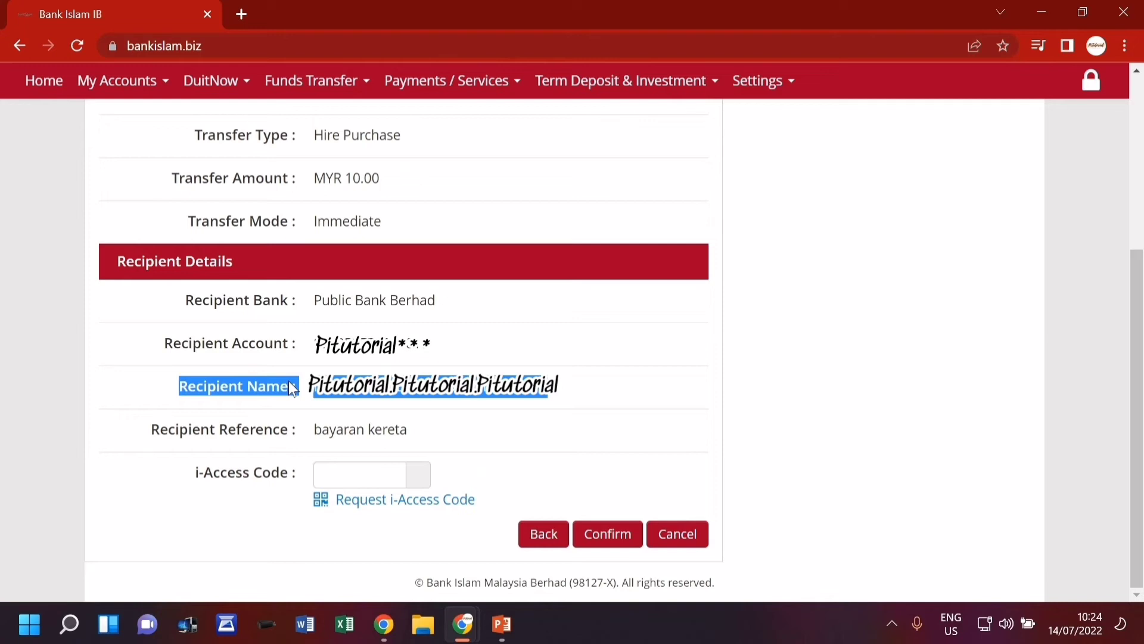
left_click_drag(148, 383, 576, 403)
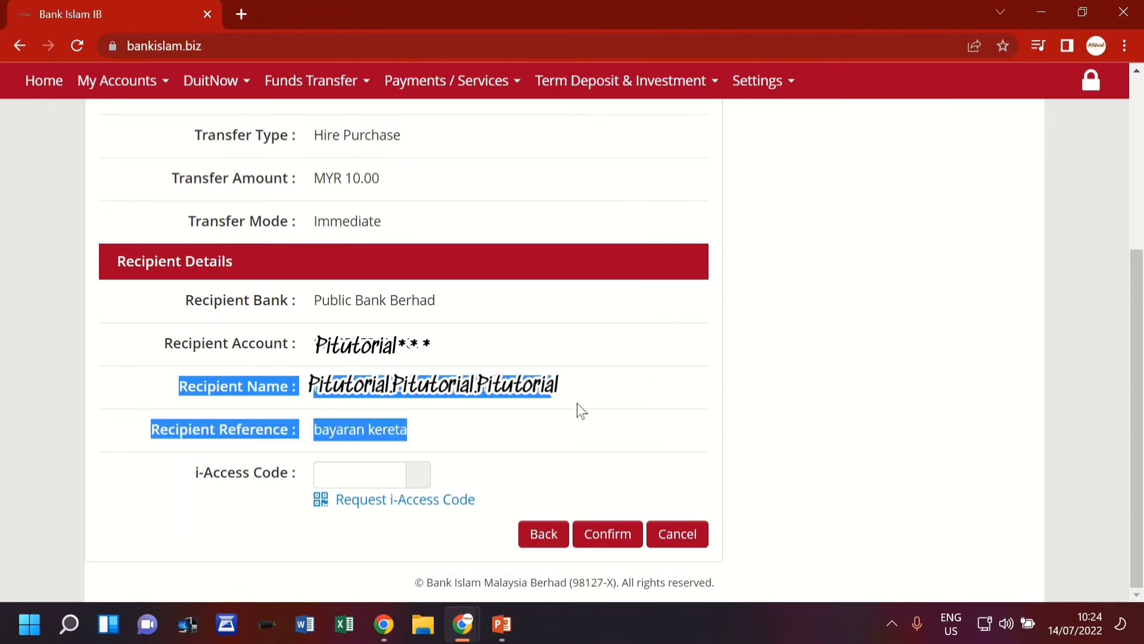
left_click_drag(196, 395, 624, 383)
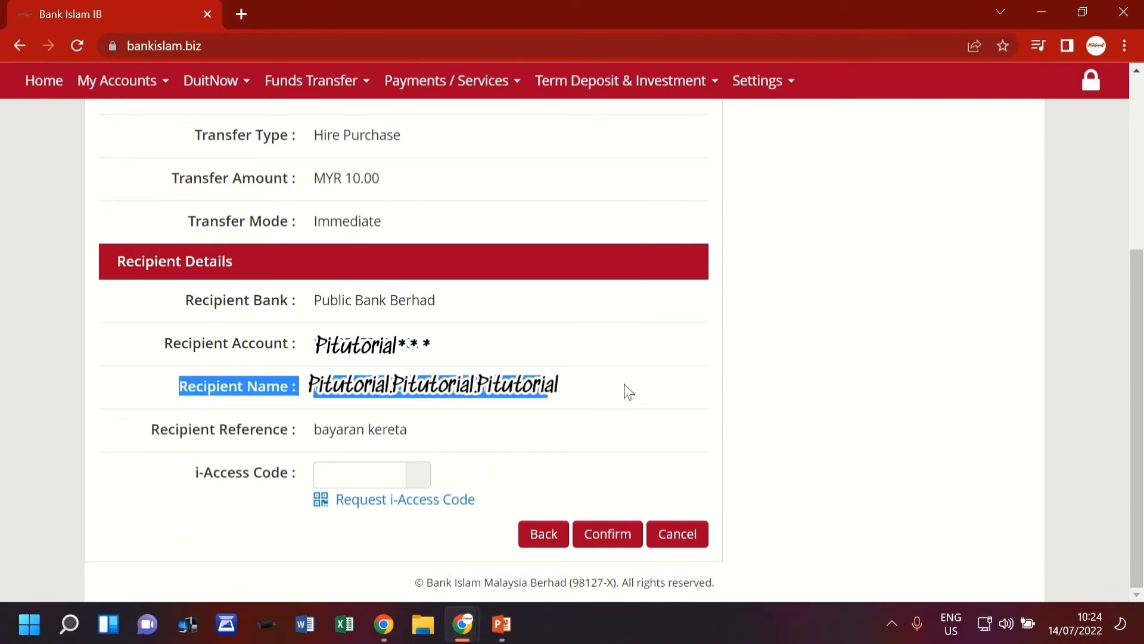
left_click(587, 388)
left_click_drag(179, 388, 613, 387)
left_click(590, 392)
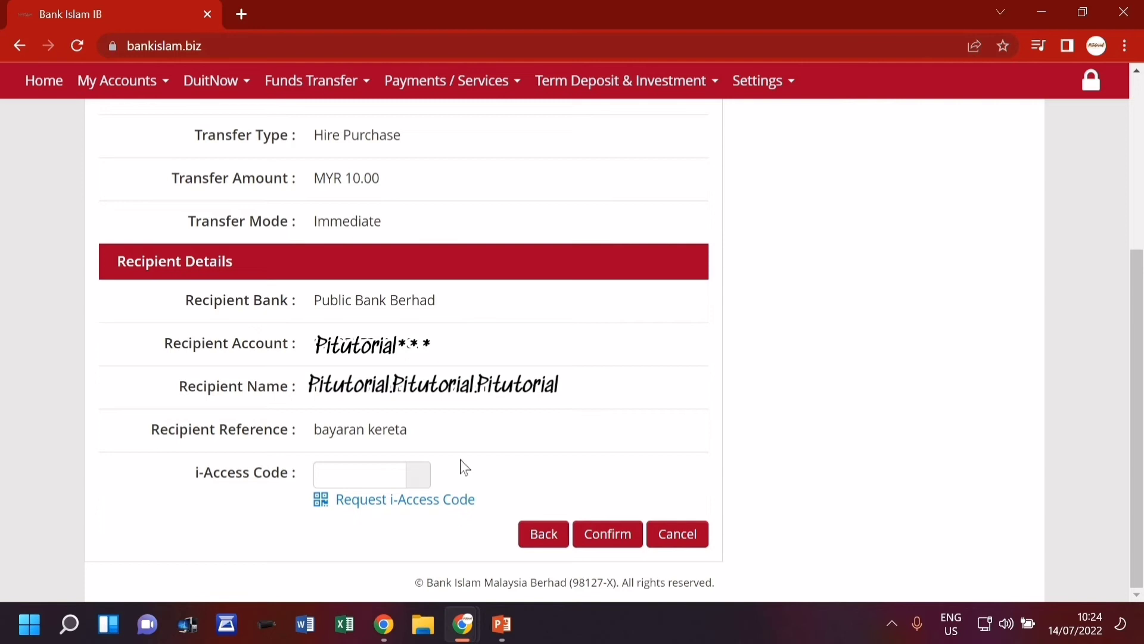
- Request an i-Access Code for the transaction and enter it in the i-Access Code field to confirm the DuitNow transfer
left_click(446, 502)
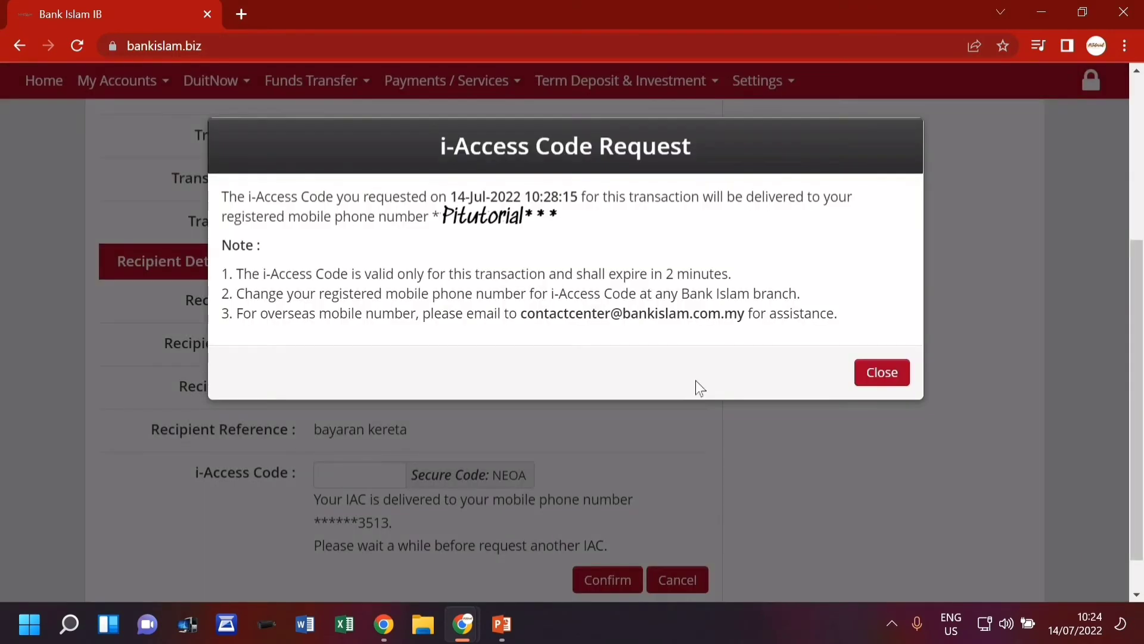
left_click(858, 370)
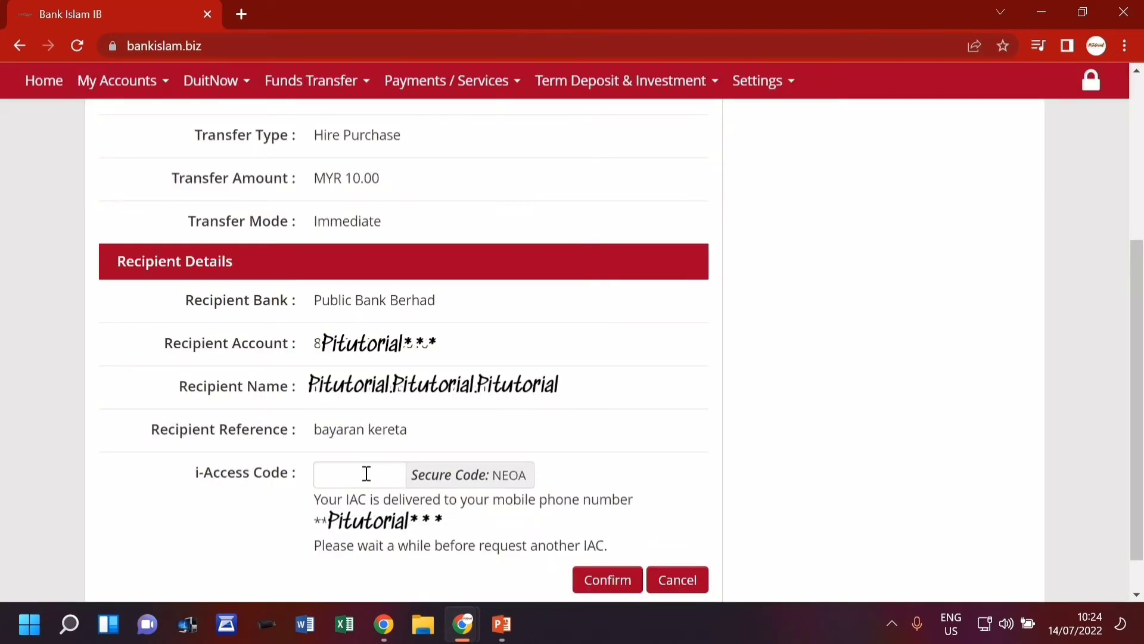
left_click(364, 475)
type("••")
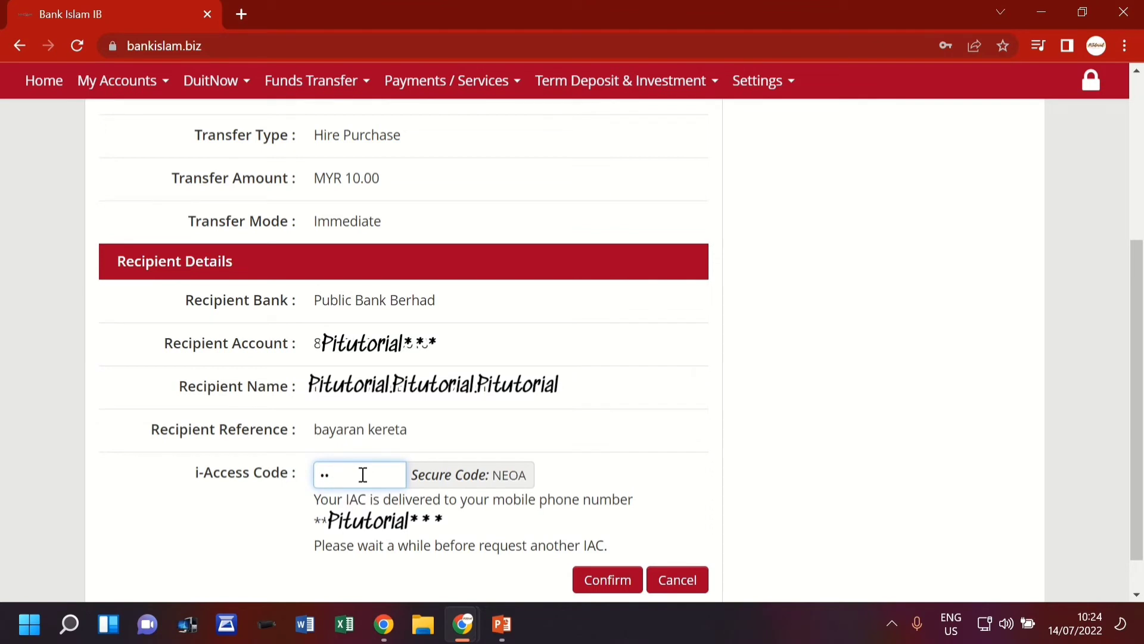
type("••••")
left_click(618, 581)
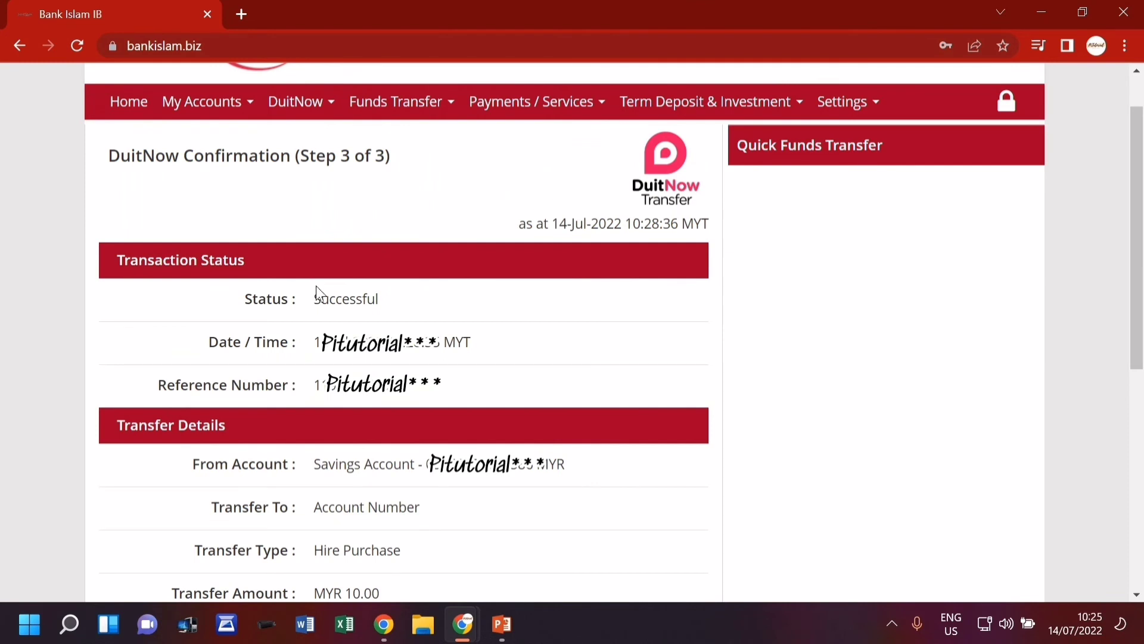
- Check the transaction status on the DuitNow confirmation page
left_click_drag(242, 299, 416, 320)
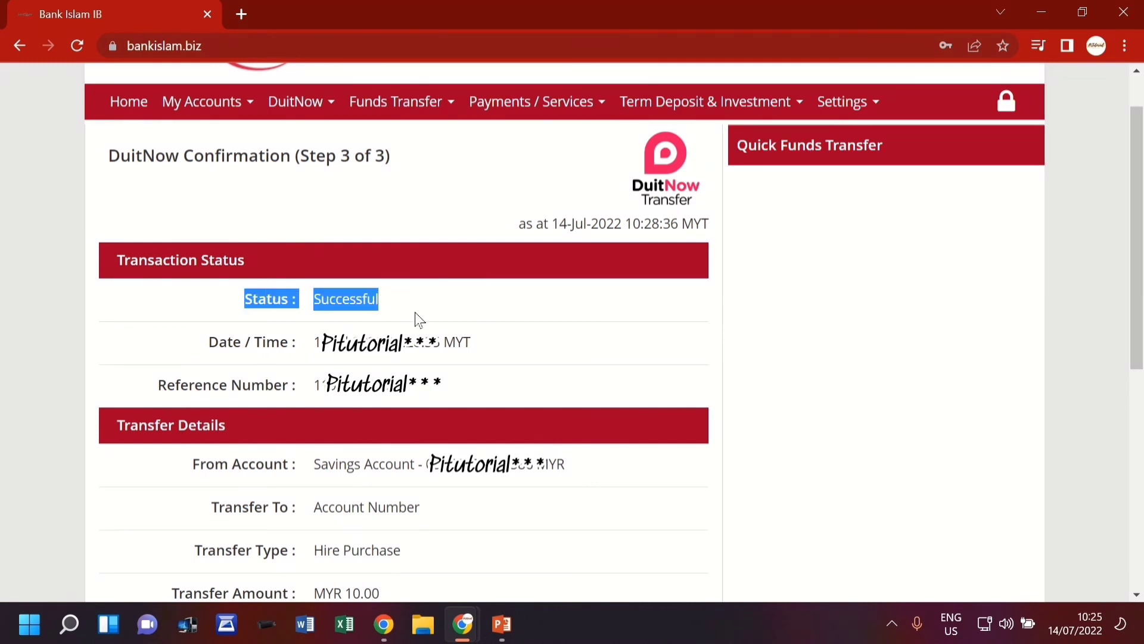
left_click(528, 321)
left_click_drag(244, 314, 405, 319)
left_click(712, 334)
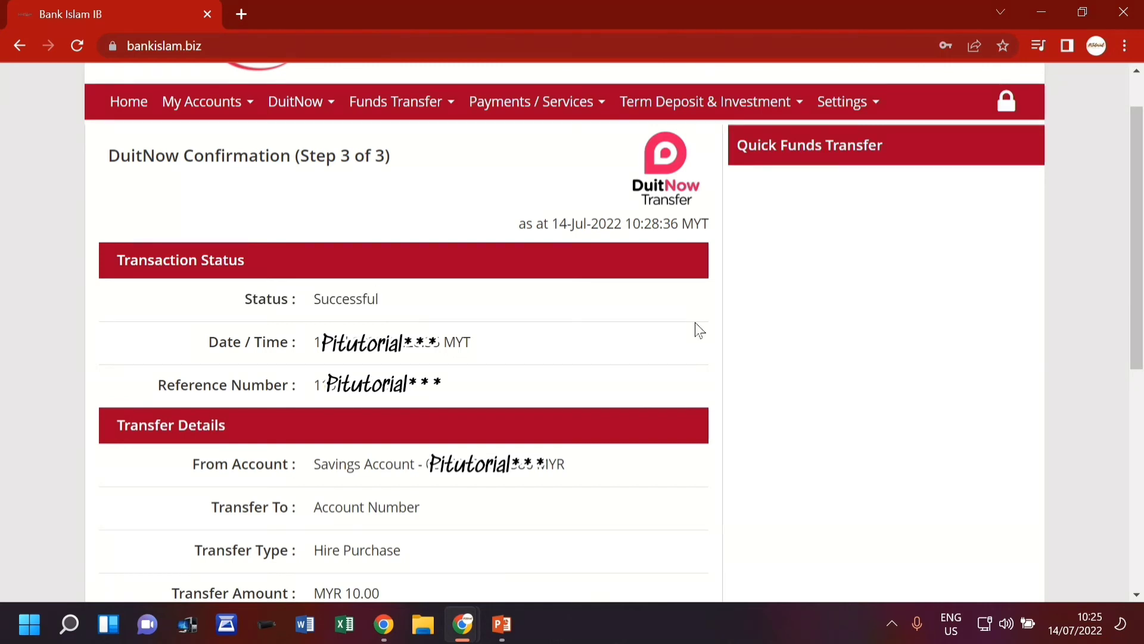
- Open the print settings for the DuitNow confirmation receipt and set the destination to Save as PDF
scroll(699, 331, "down", 2)
scroll(699, 330, "down", 5)
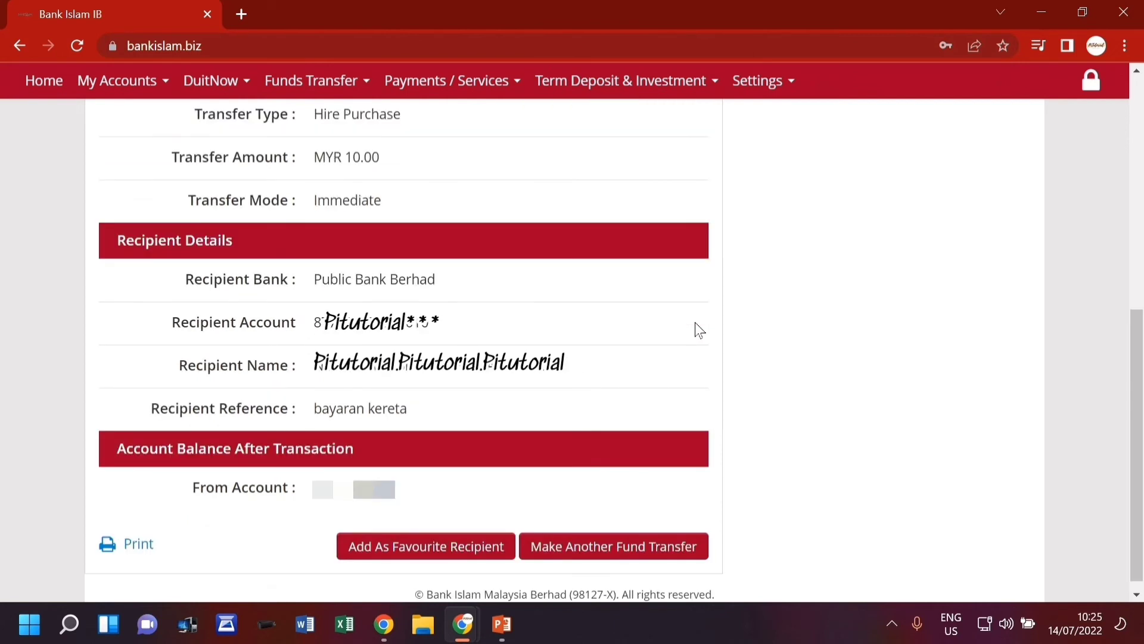
scroll(699, 331, "down", 1)
left_click(134, 538)
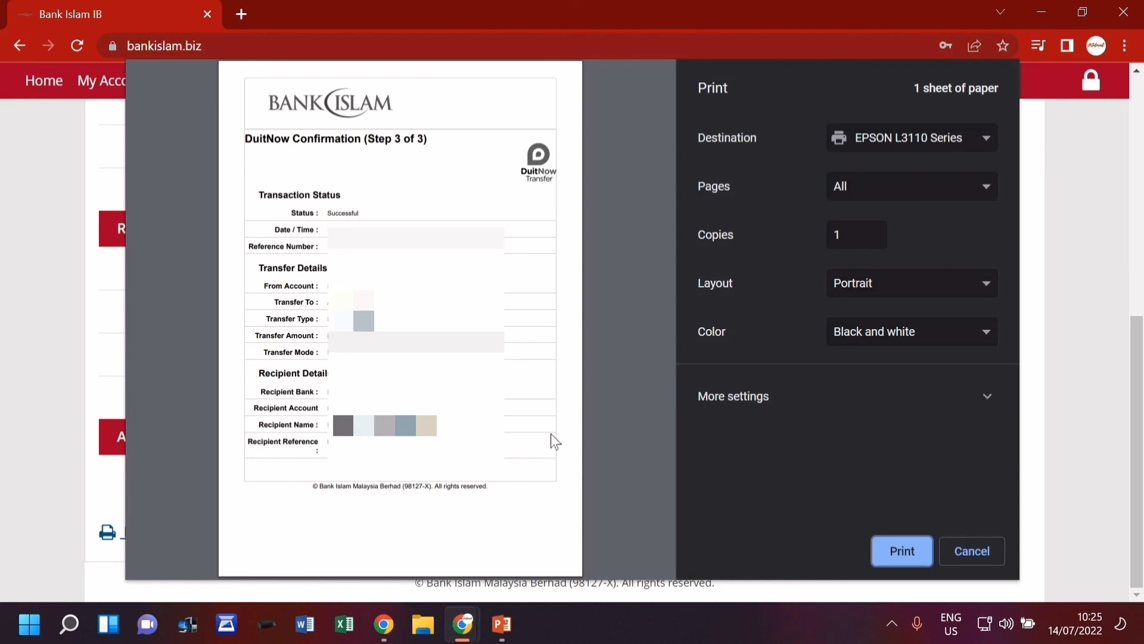
left_click(897, 137)
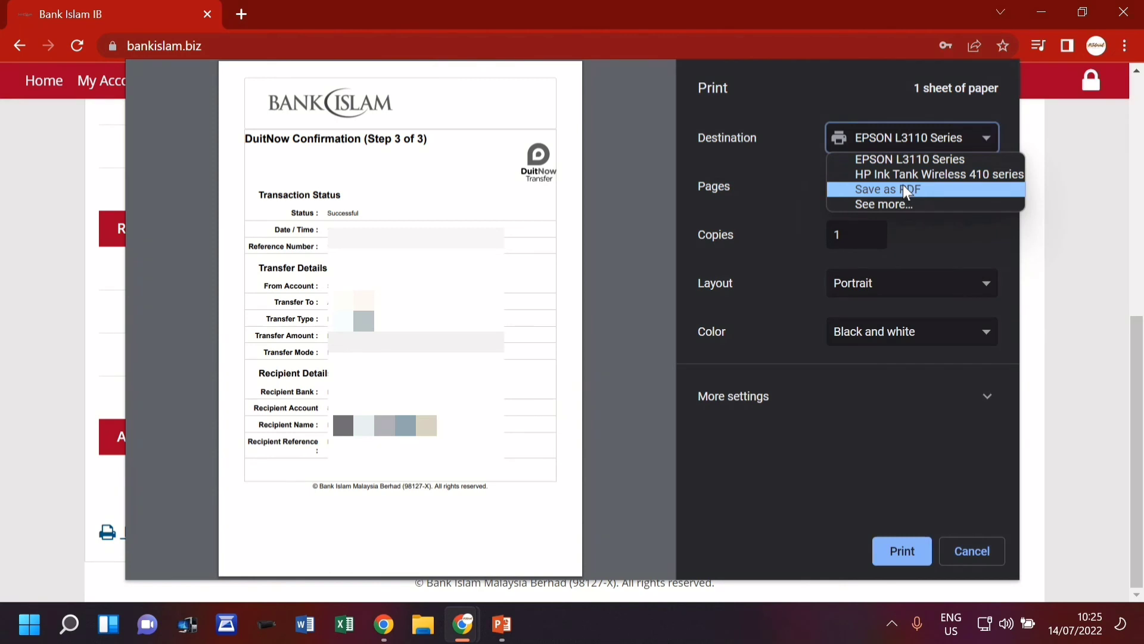
left_click(906, 189)
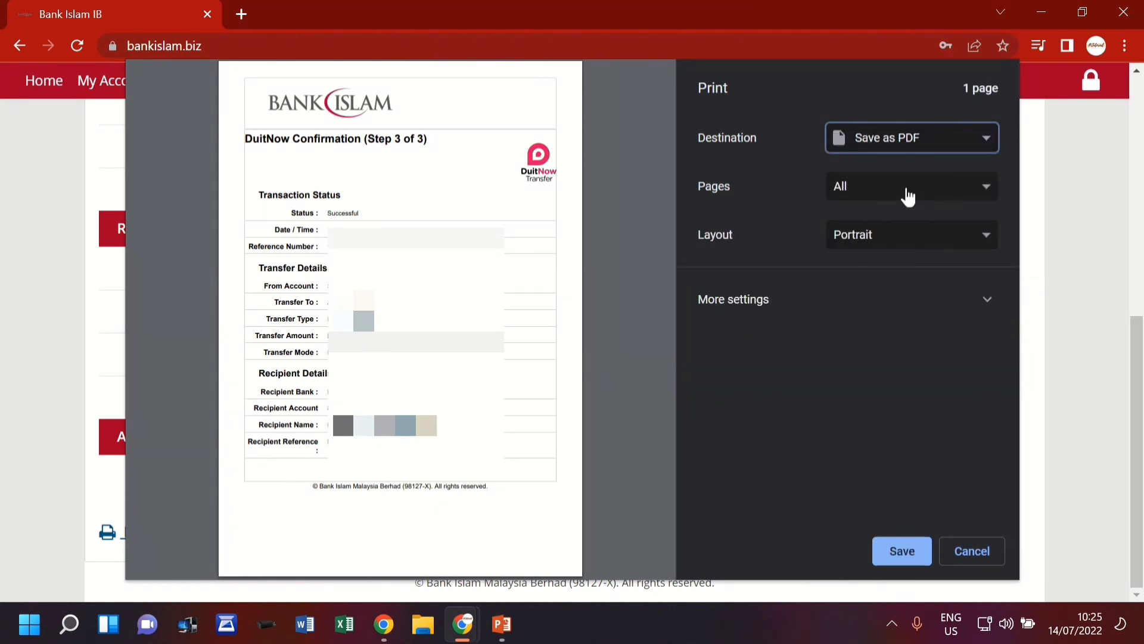